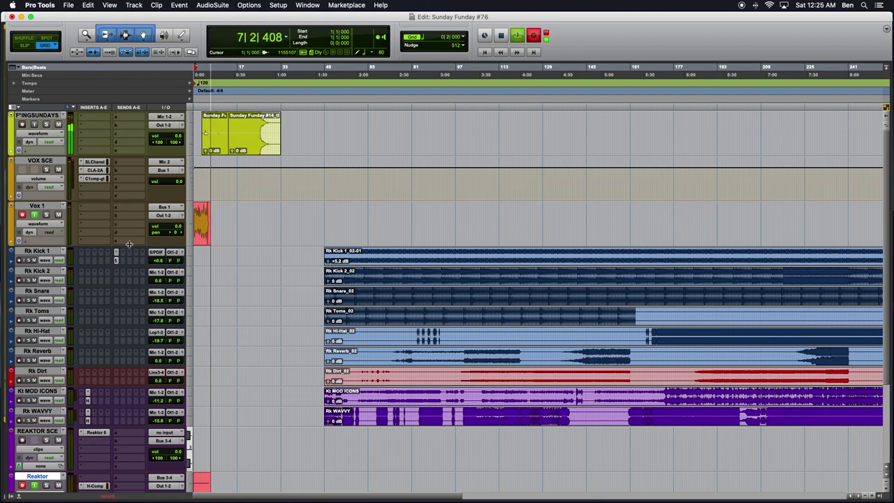
Open the Reaktor 6 plug-in inserted on the REAKTOR SCE track
scroll(129, 246, "down", 5)
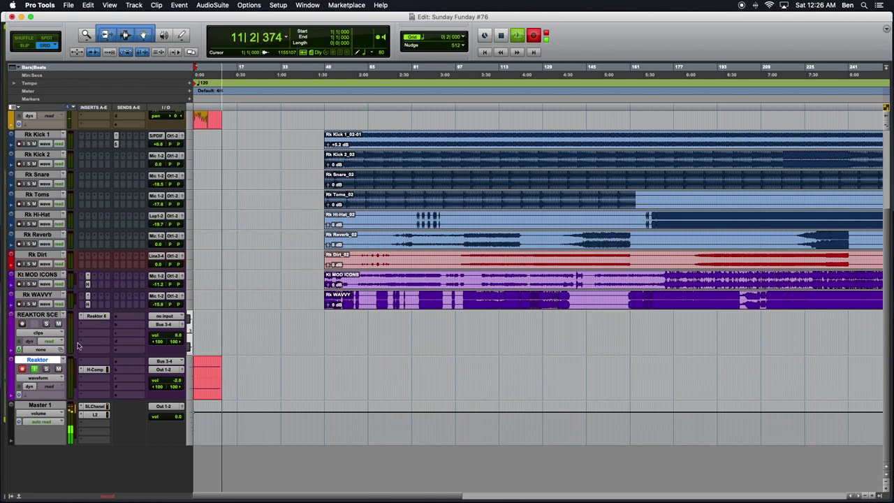
scroll(69, 336, "up", 1)
scroll(76, 300, "up", 3)
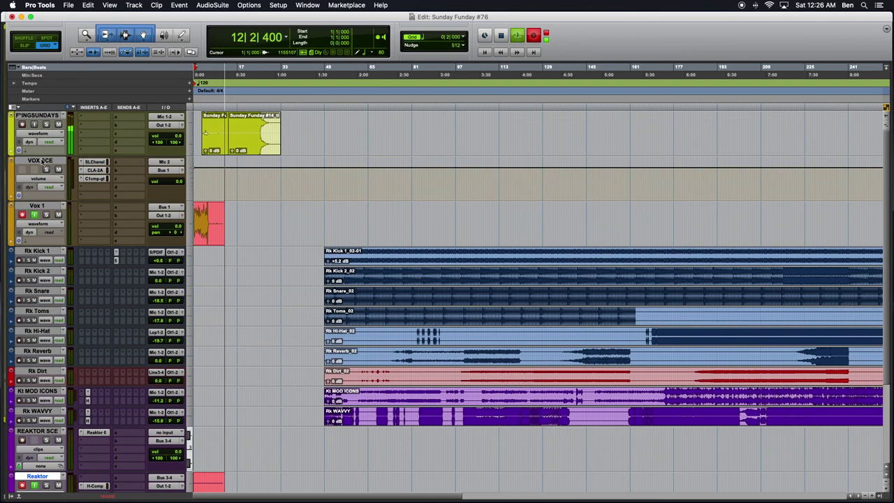
scroll(98, 314, "down", 4)
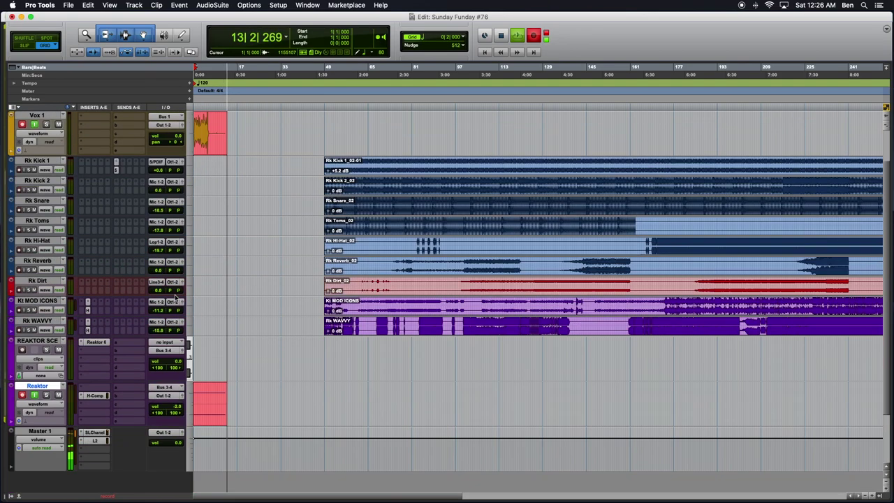
left_click(97, 316)
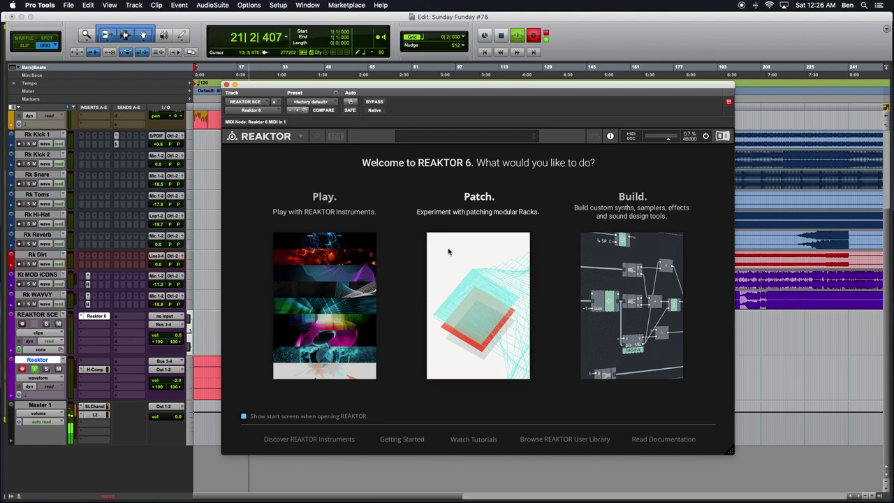
Toggle the mute on the VOX SCE track and close the Reaktor 6 window
scroll(42, 155, "up", 3)
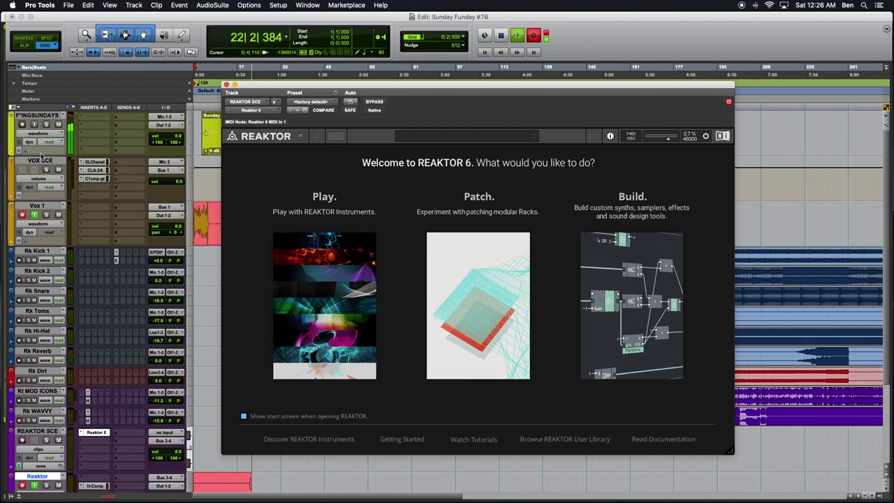
left_click(59, 171)
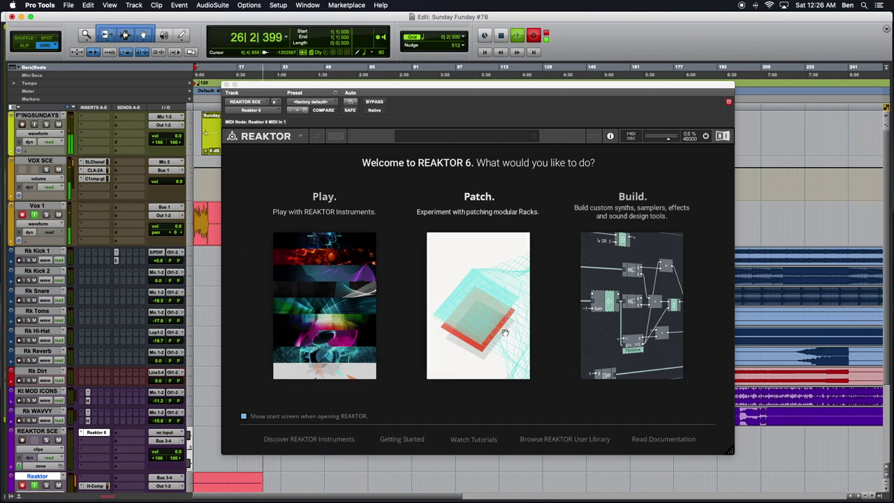
left_click(224, 85)
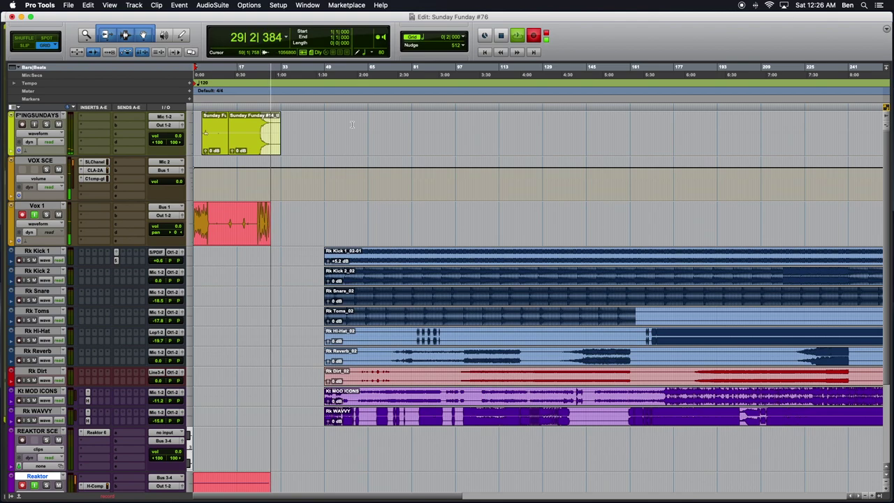
left_click(60, 168)
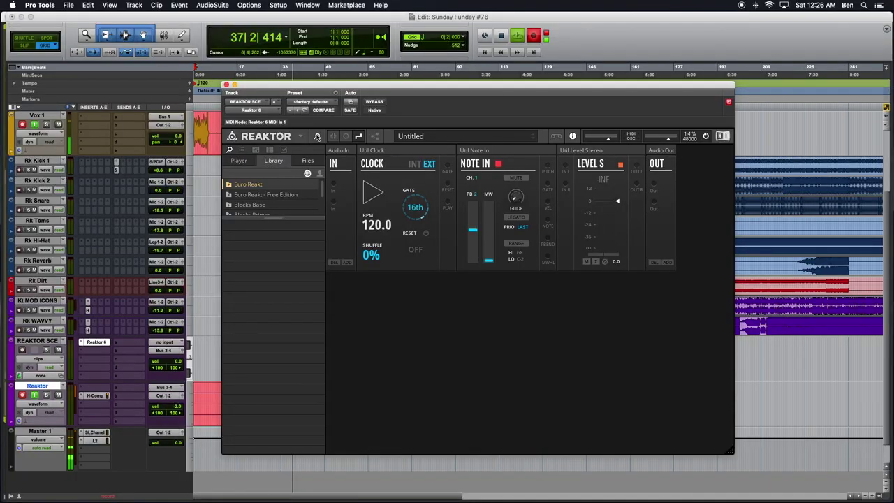
Delete the Clock block from the new rack and tidy the Reaktor window by hiding its browser and shrinking it
left_click(317, 137)
left_click_drag(299, 85, 194, 80)
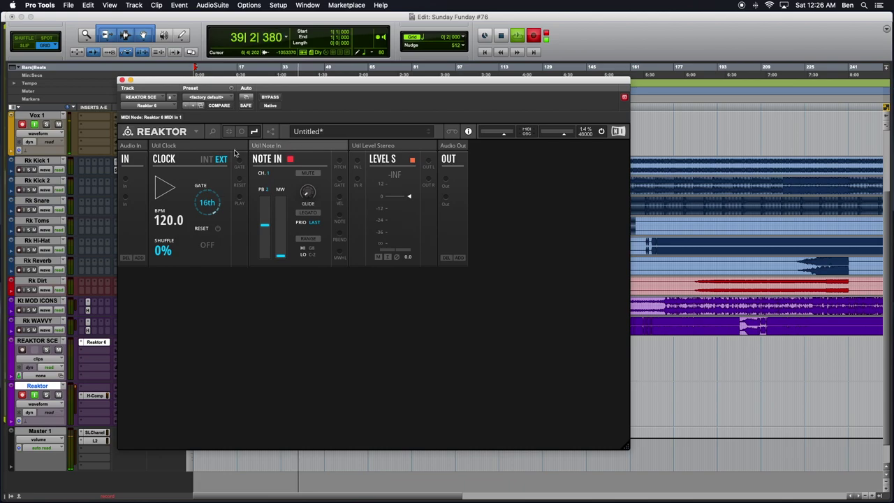
key("Delete")
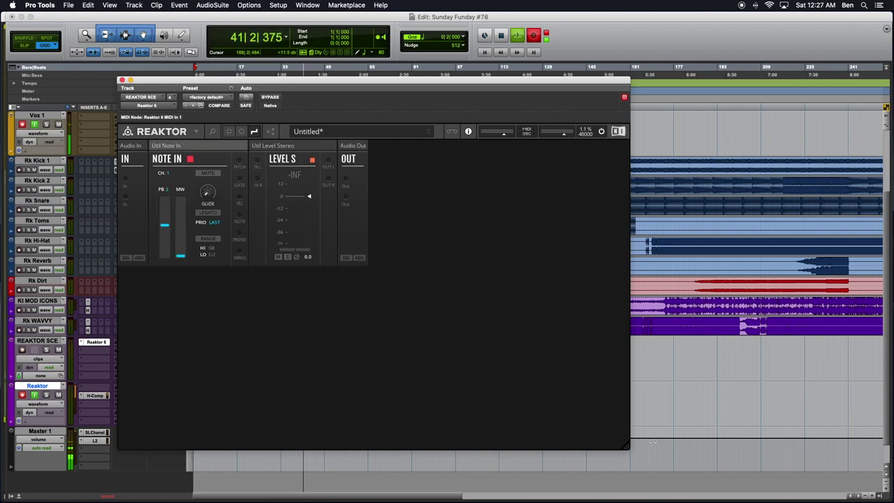
left_click_drag(627, 448, 612, 332)
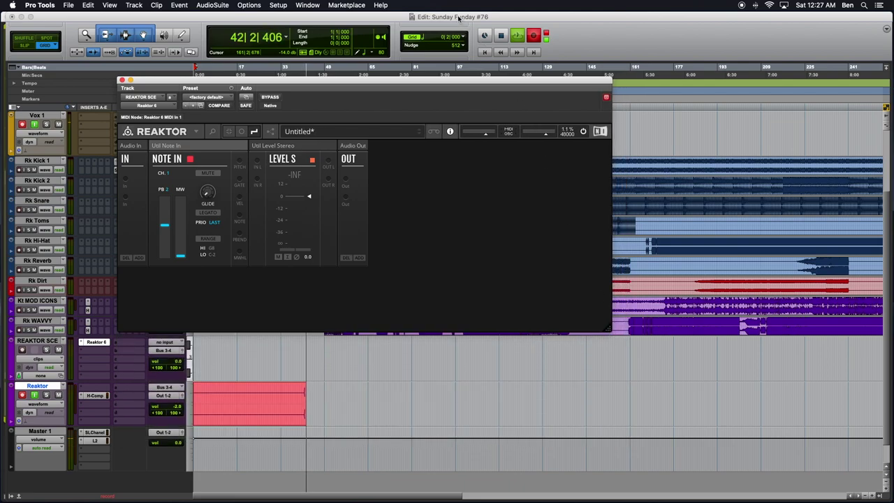
left_click_drag(453, 93, 476, 203)
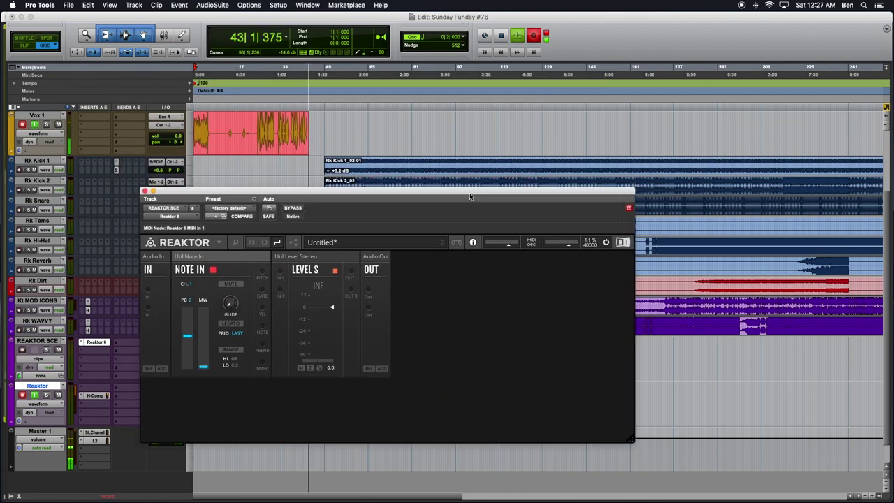
Add the Toy Box SAM-Granular Sample Player block and place it between Note In and Level S
double_click(500, 296)
type("Toy Box Gra")
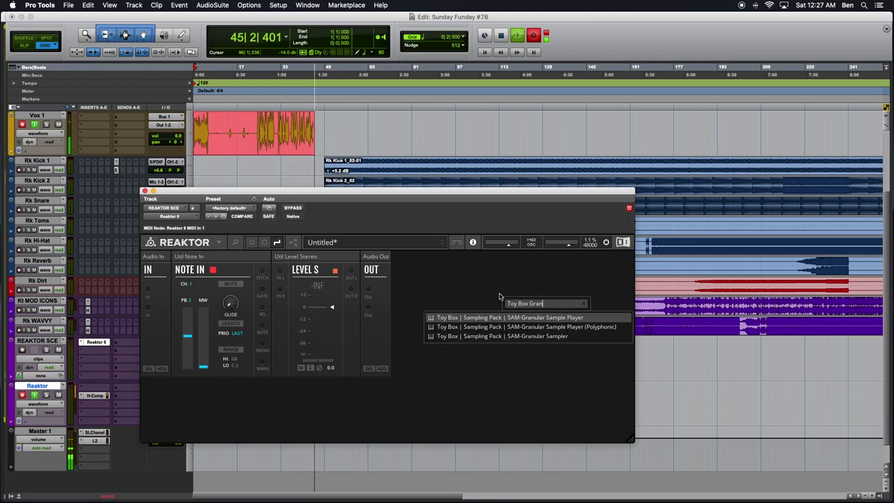
type("n")
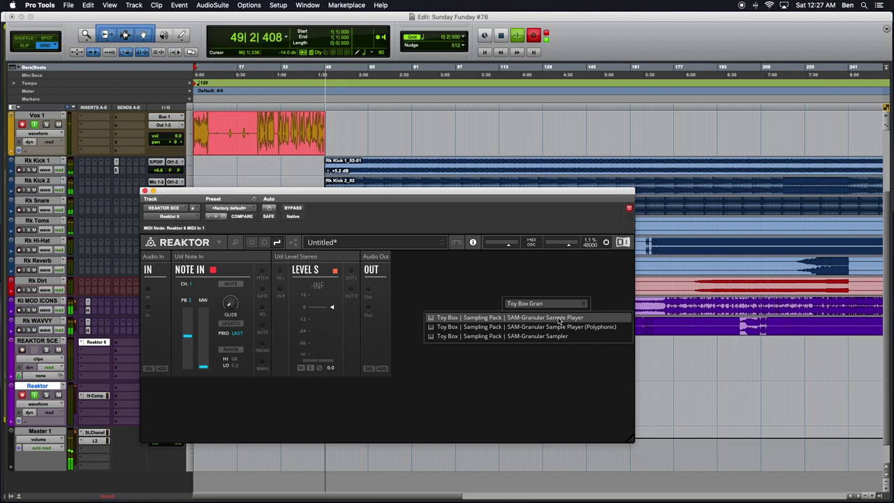
left_click(550, 318)
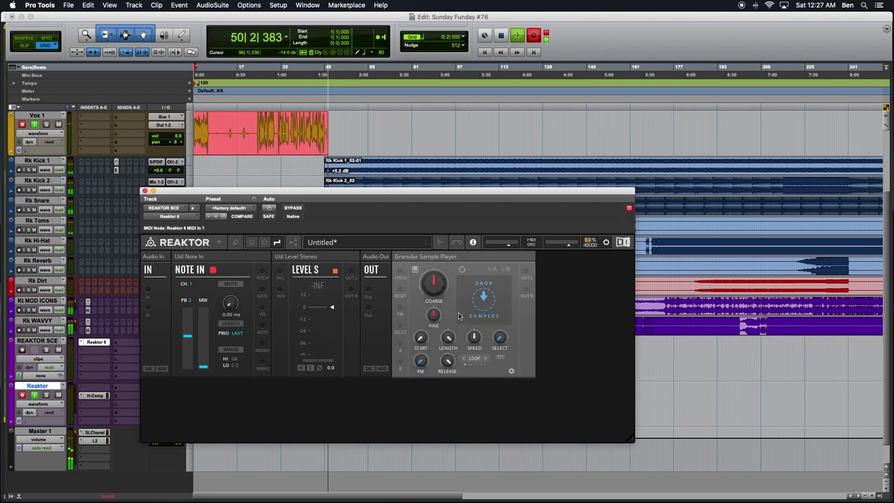
left_click_drag(509, 258, 279, 294)
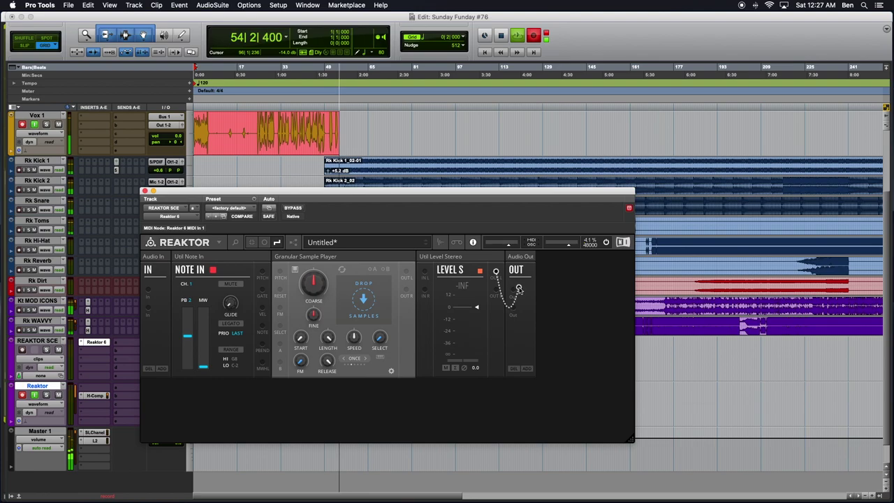
Wire the sample player's stereo outputs through Level S to the Audio Out inputs, using purple wires
left_click_drag(496, 273, 513, 289)
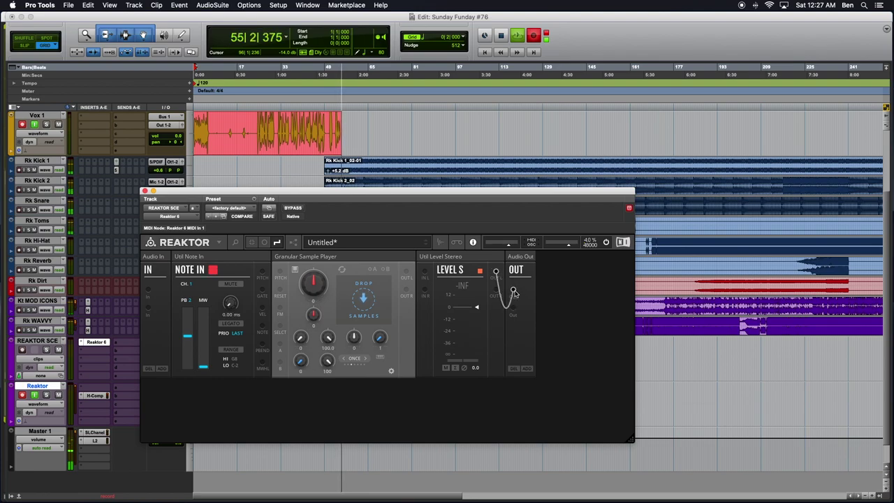
right_click(494, 272)
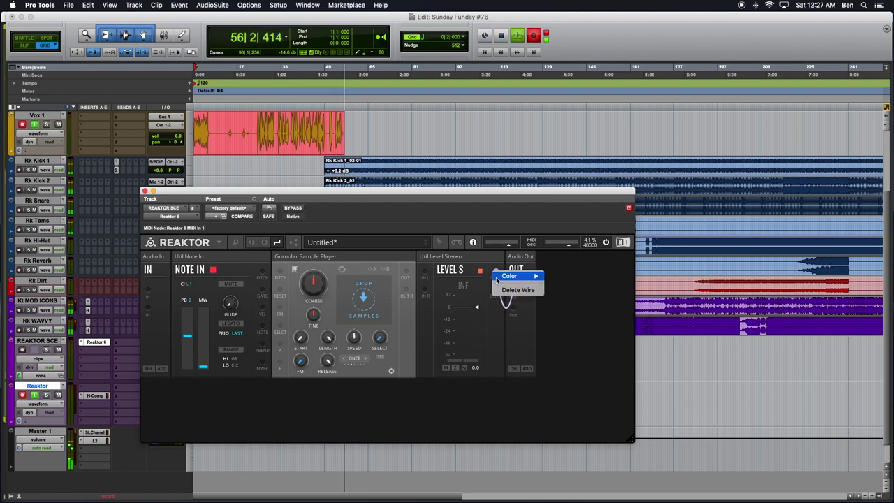
mouse_move(524, 276)
left_click(556, 335)
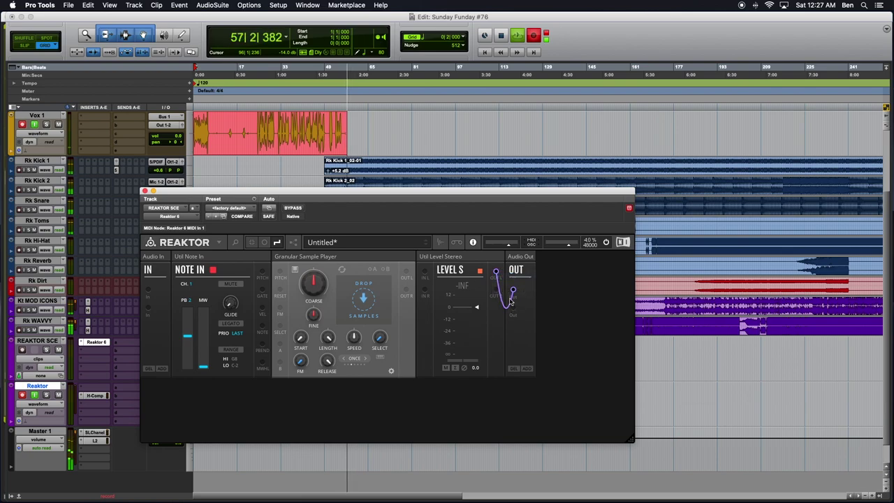
left_click_drag(496, 290, 513, 308)
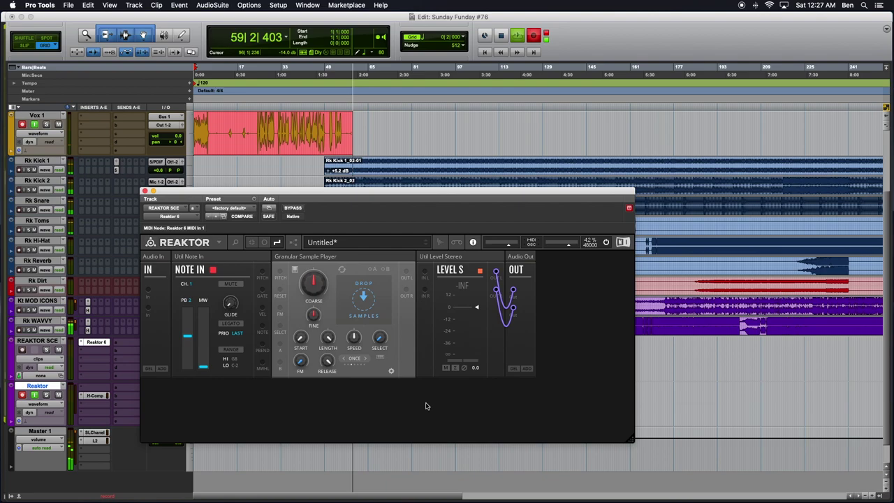
mouse_move(407, 272)
left_mouse_down()
mouse_move(425, 272)
mouse_move(424, 292)
left_mouse_up()
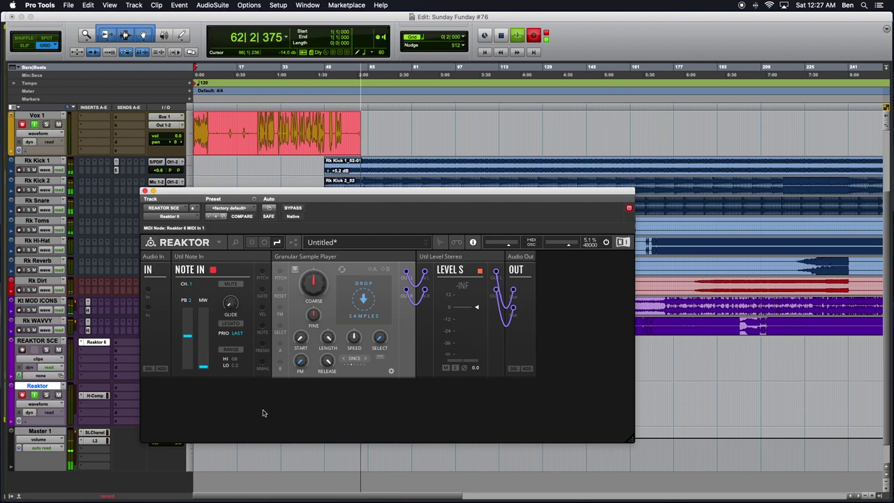
Connect Note In's pitch output to the sample player's pitch input and color that wire red
left_click_drag(262, 272, 279, 273)
right_click(280, 273)
mouse_move(308, 272)
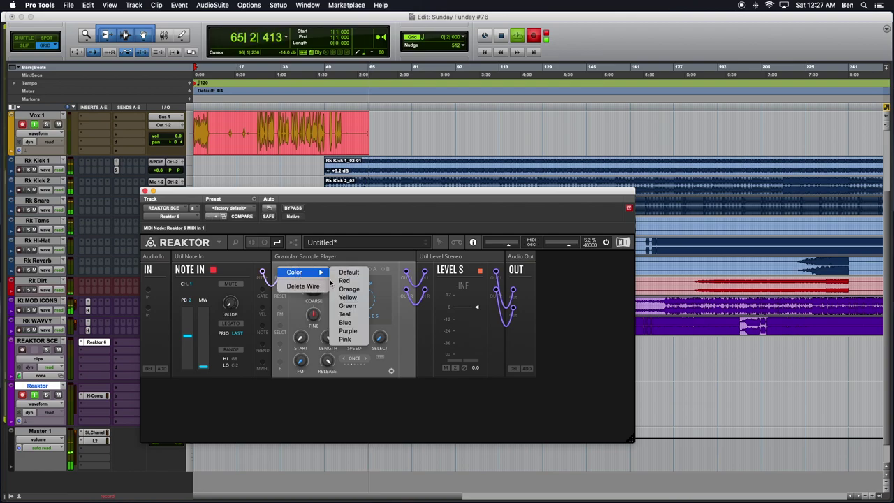
left_click(347, 280)
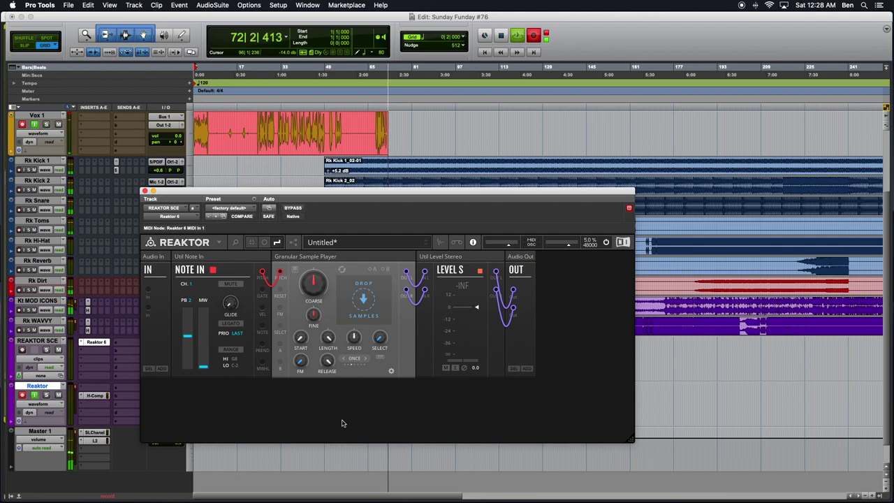
Switch to Finder and open the Music folder
key("super+Tab")
key("super+Tab")
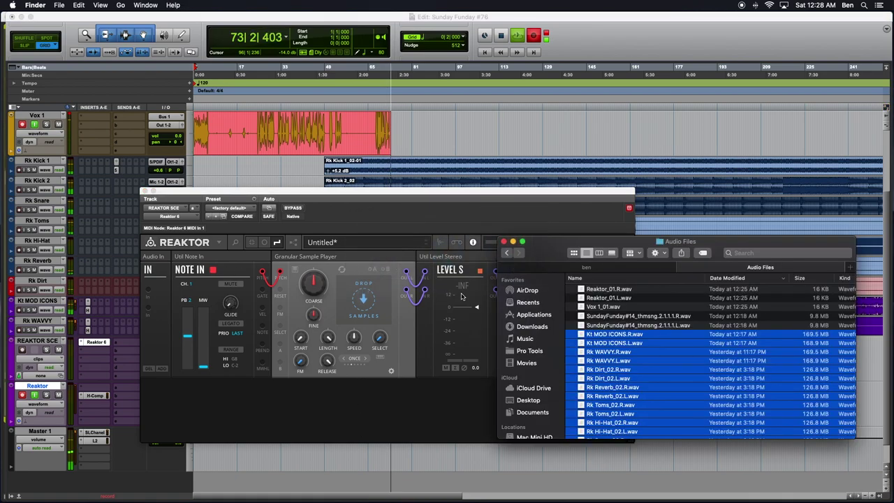
left_click(529, 339)
Try to load the Billie Eilish acapella MP3 from the Music folder into the Granular Sample Player
left_click(615, 306)
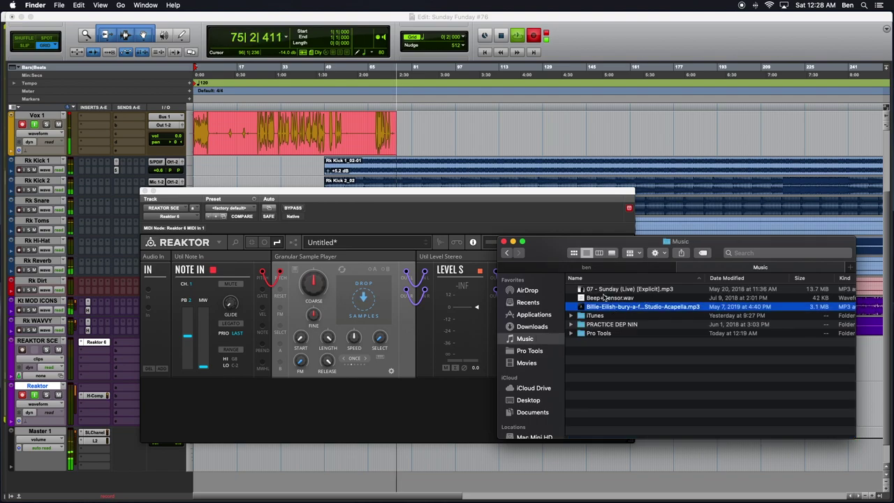
left_click_drag(550, 259, 830, 233)
left_click_drag(866, 288, 368, 301)
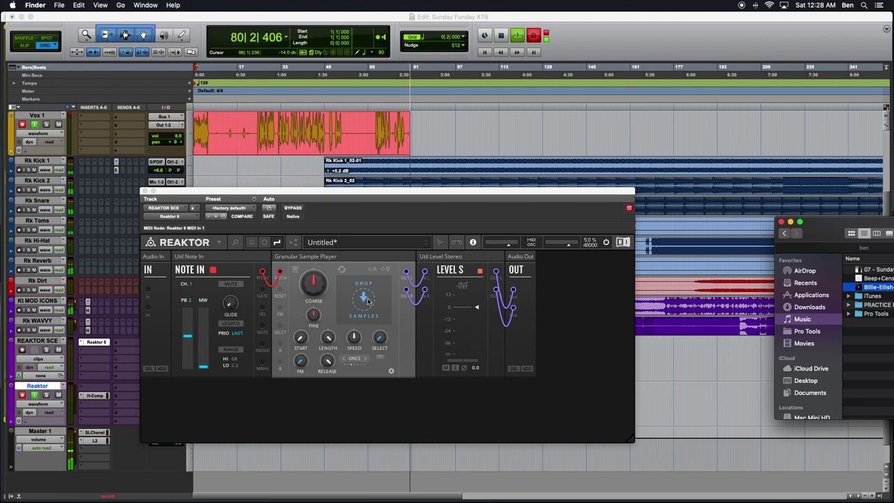
left_click_drag(816, 226, 667, 211)
left_click_drag(713, 277, 357, 302)
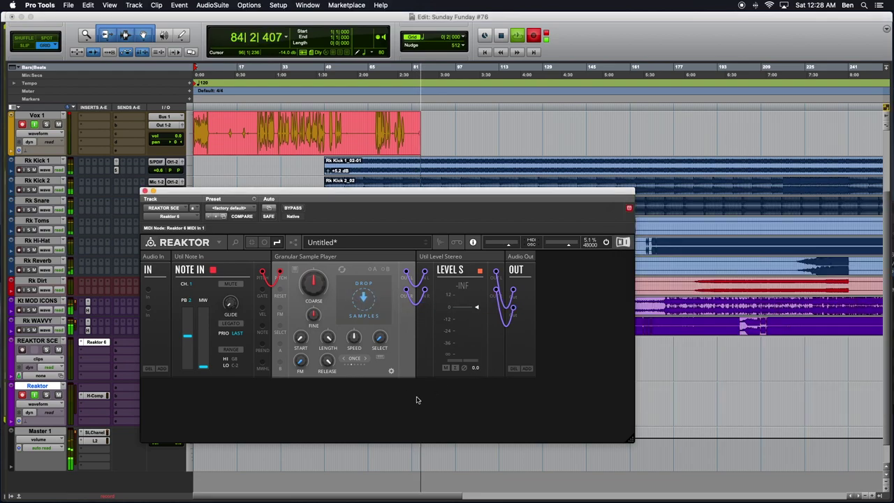
Switch back to Finder and load Beep+Censor.wav into the Granular Sample Player
key("super+Tab")
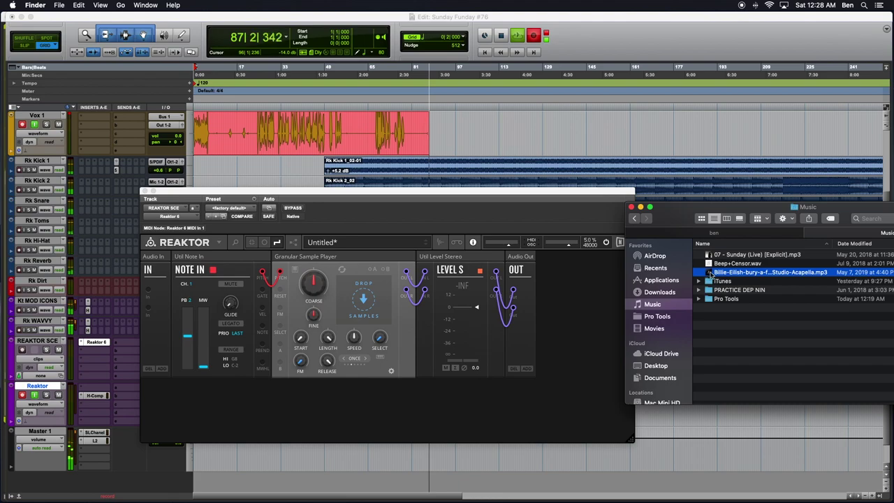
key("Up")
left_click_drag(716, 266, 358, 302)
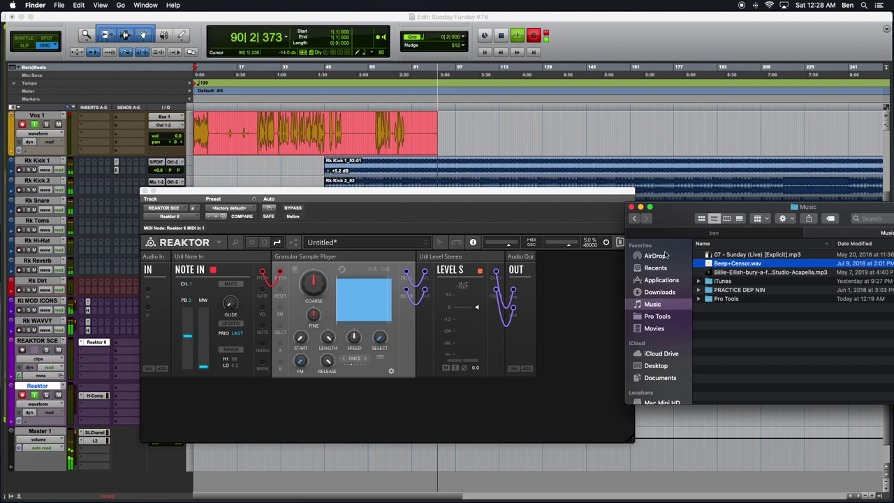
left_click(730, 272)
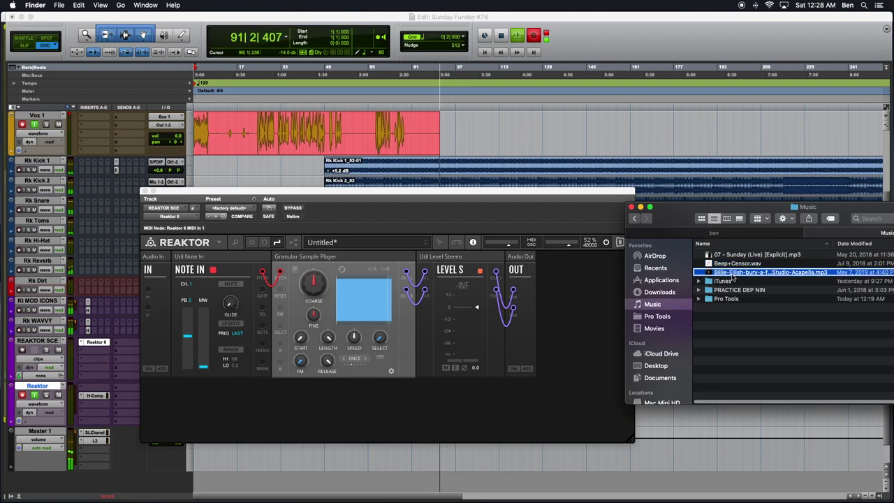
right_click(728, 274)
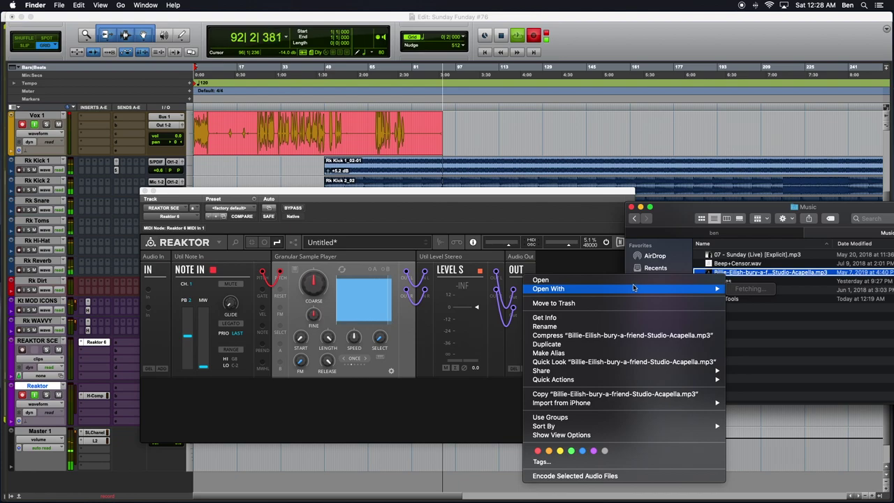
mouse_move(641, 288)
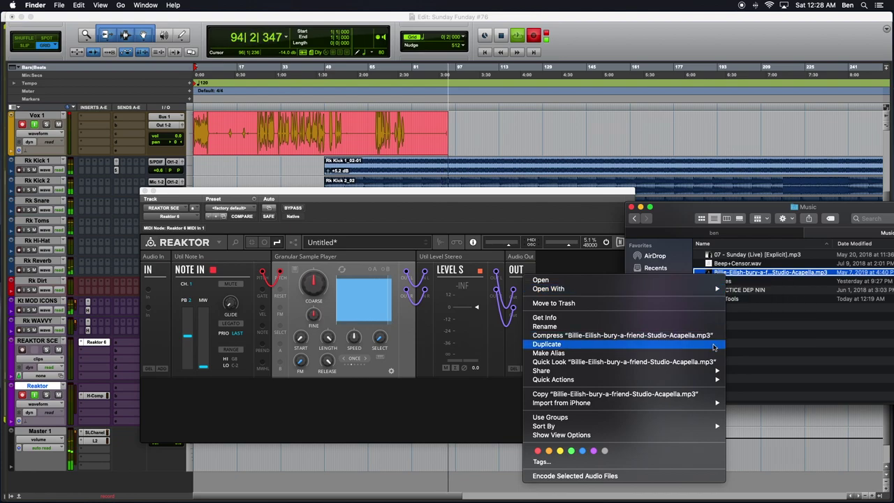
left_click(773, 357)
left_click(772, 357)
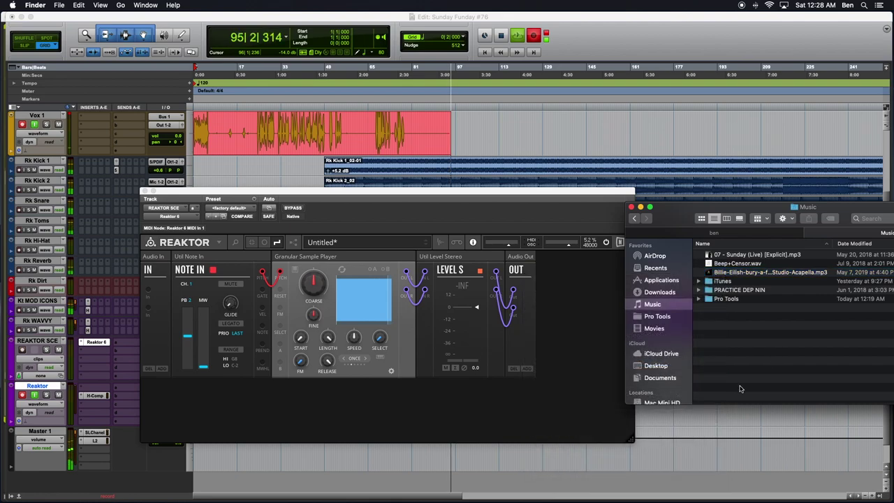
Open the Audio Files folder of Sunday Funday #73 inside the Pro Tools folder
left_click(677, 320)
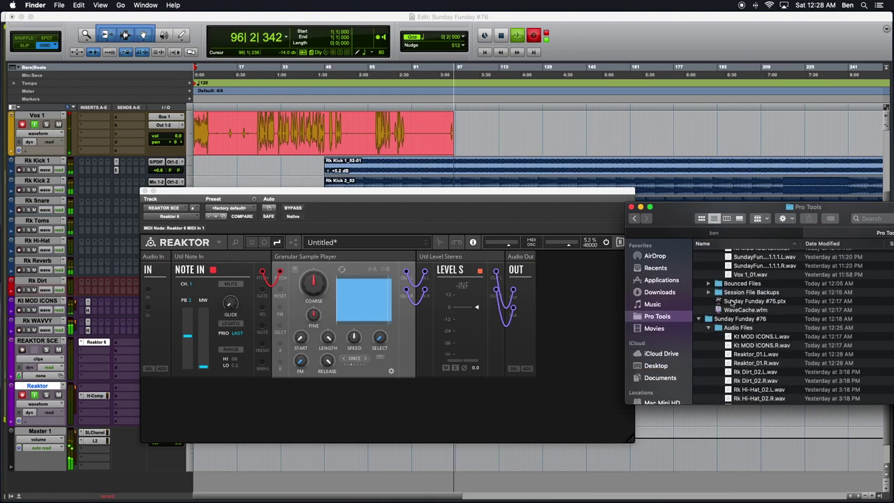
scroll(732, 301, "up", 3)
scroll(710, 293, "up", 3)
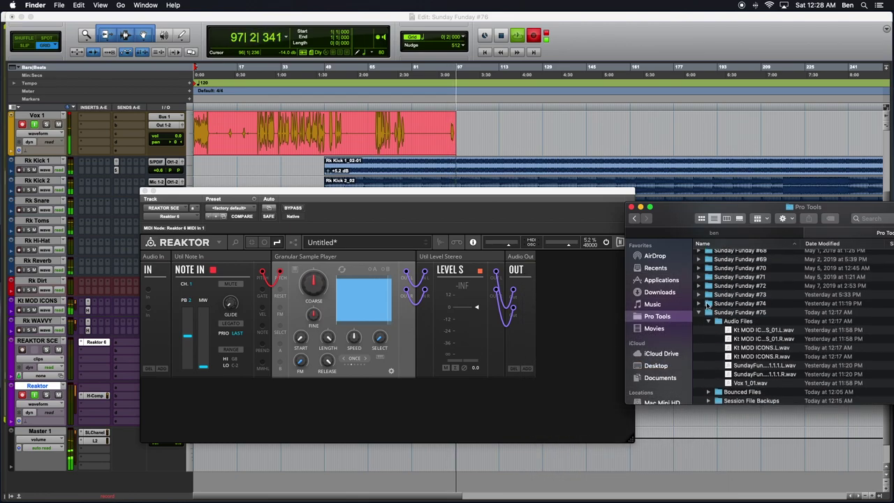
left_click(699, 294)
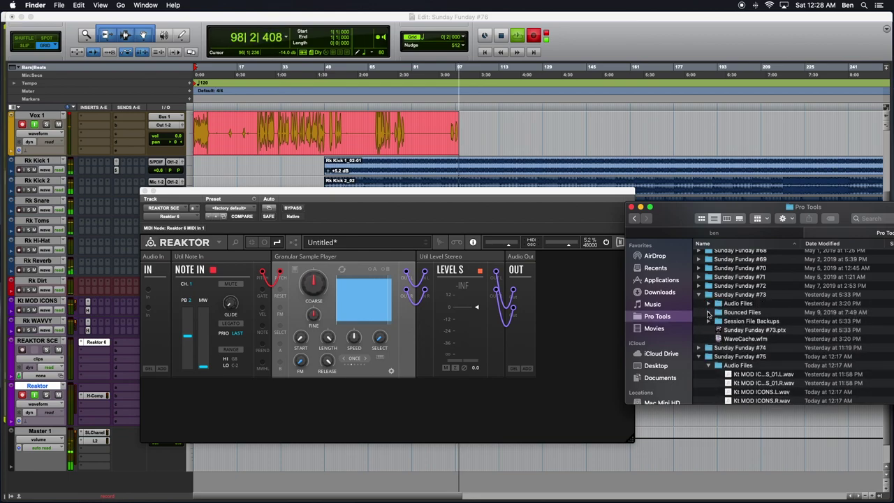
left_click(708, 303)
scroll(741, 300, "down", 2)
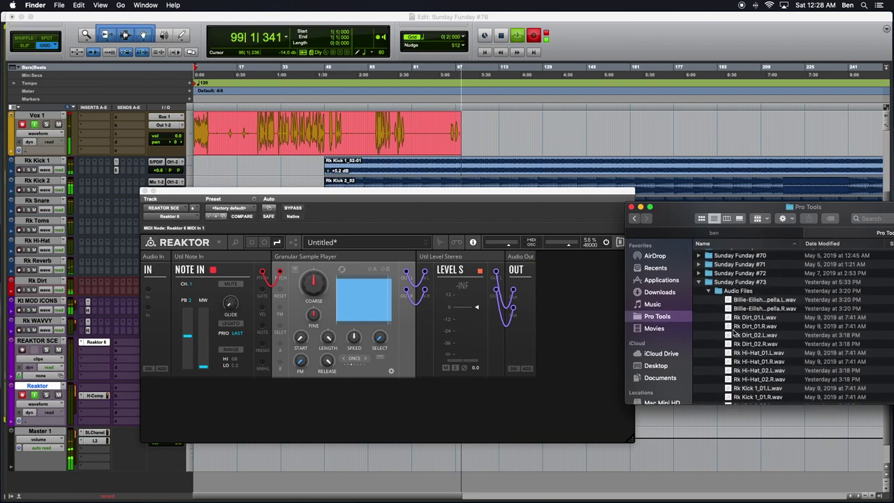
Load the left-channel Billie Eilish acapella WAV from that folder into the Granular Sample Player
left_click(757, 294)
left_click(761, 303, "shift")
left_click(757, 279)
left_click(755, 295)
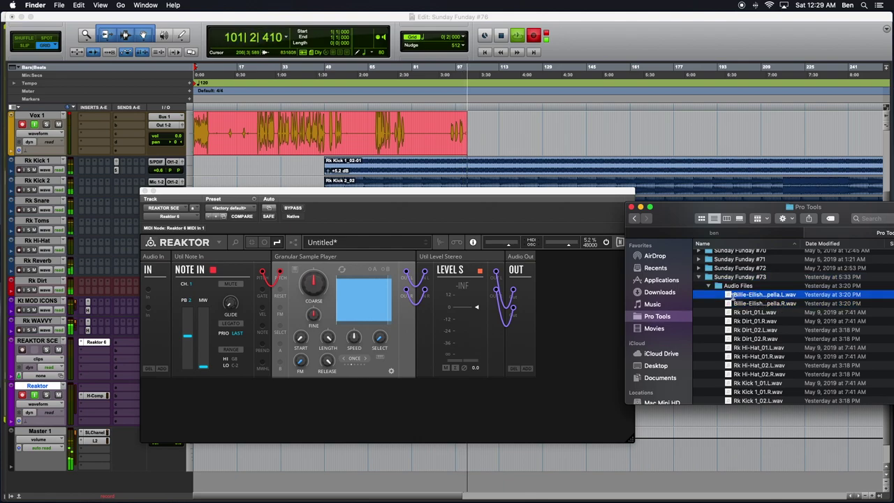
left_click_drag(728, 295, 363, 296)
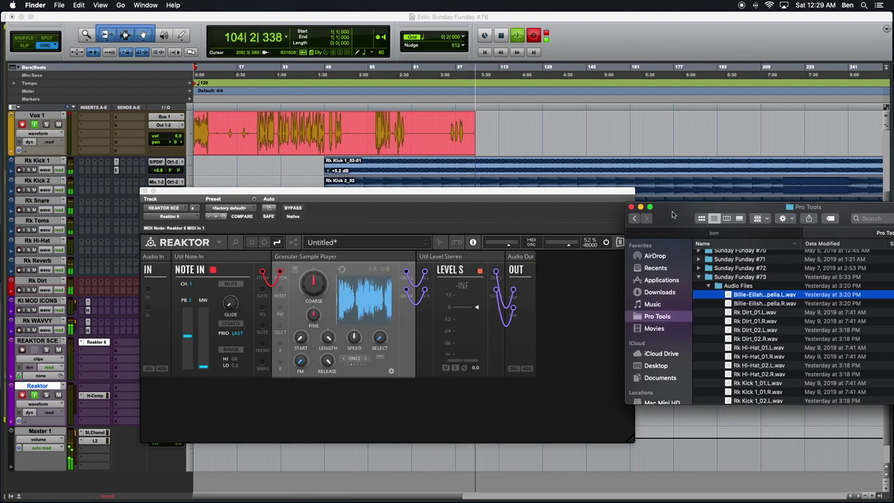
left_click(355, 295)
left_click_drag(353, 295, 340, 295)
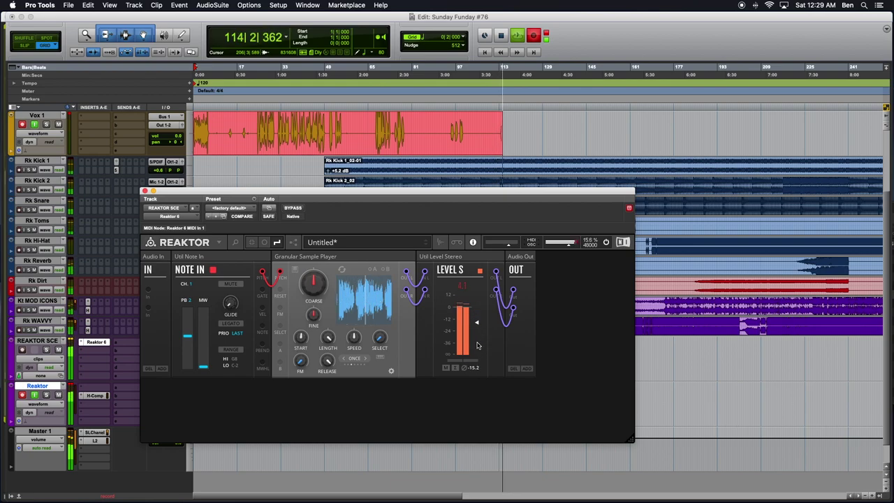
Lower the output fader of the Level S block to -33.5 dB
left_click_drag(479, 343, 473, 406)
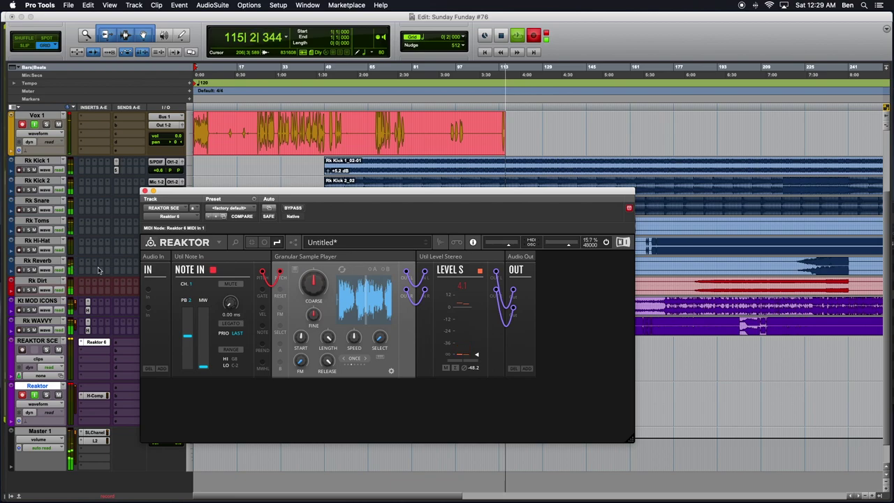
left_click(70, 385)
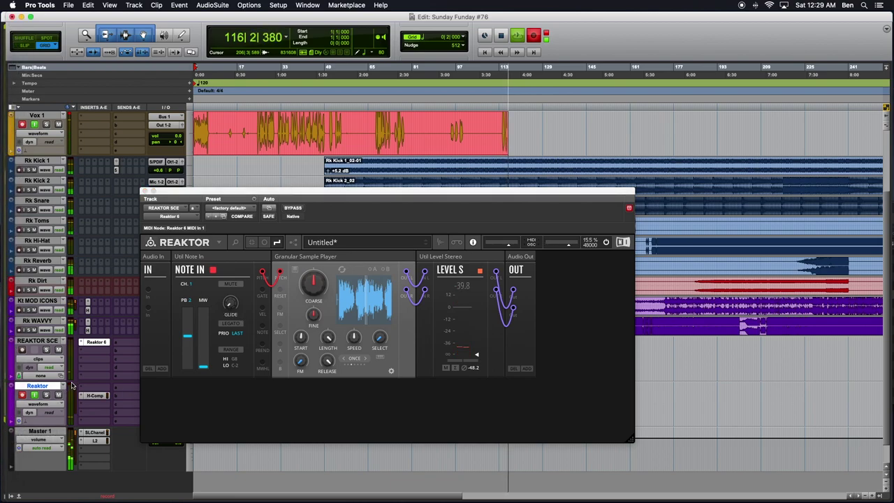
left_click_drag(477, 353, 479, 329)
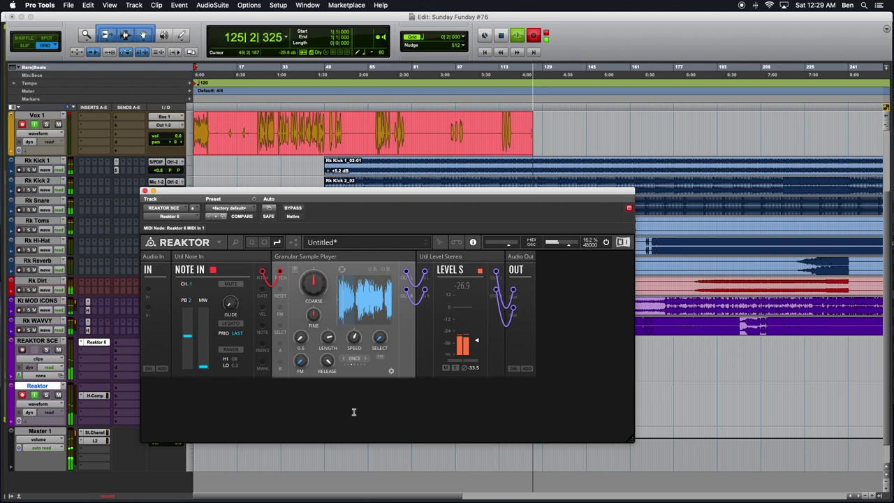
Adjust the Granular Sample Player's start position and playback length
left_click_drag(354, 347, 330, 360)
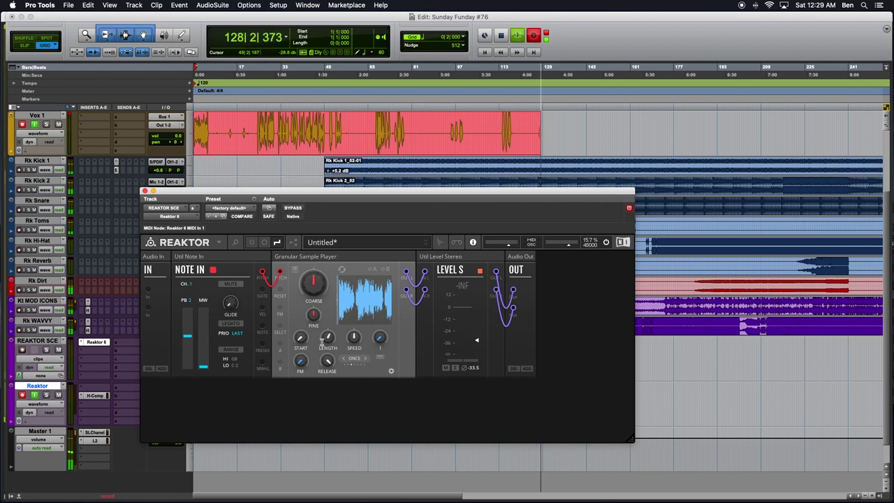
left_click_drag(303, 339, 312, 394)
mouse_move(335, 346)
left_mouse_down()
mouse_move(328, 321)
mouse_move(326, 347)
mouse_move(328, 330)
left_mouse_up()
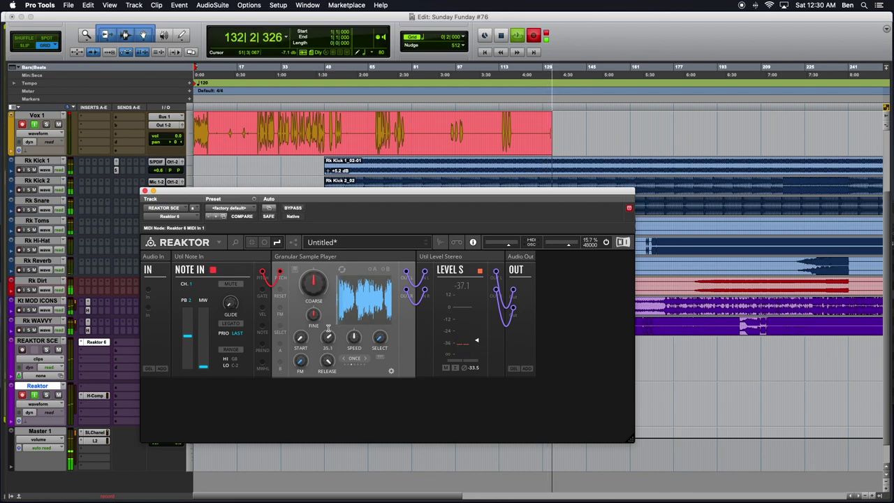
left_click_drag(304, 335, 301, 331)
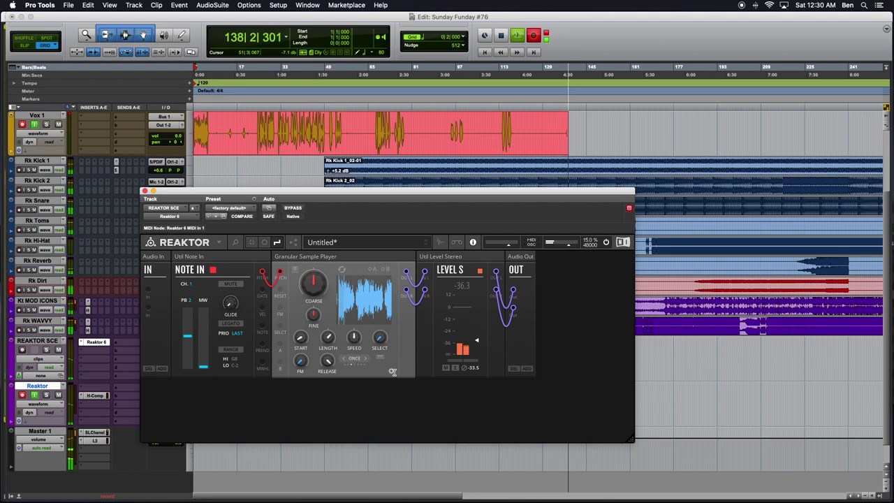
Adjust the grain length and density in the sample player's advanced settings, then return to its waveform view
left_click(392, 371)
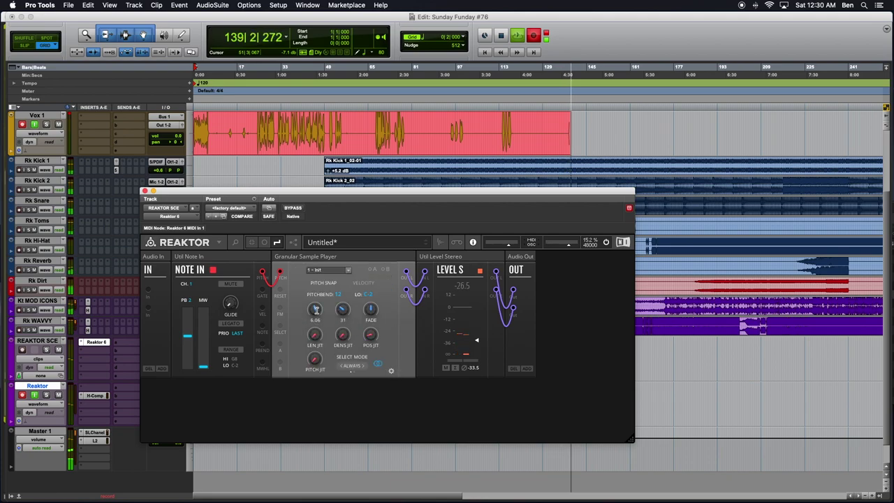
mouse_move(311, 306)
left_mouse_down()
mouse_move(310, 298)
mouse_move(340, 303)
mouse_move(315, 318)
left_mouse_up()
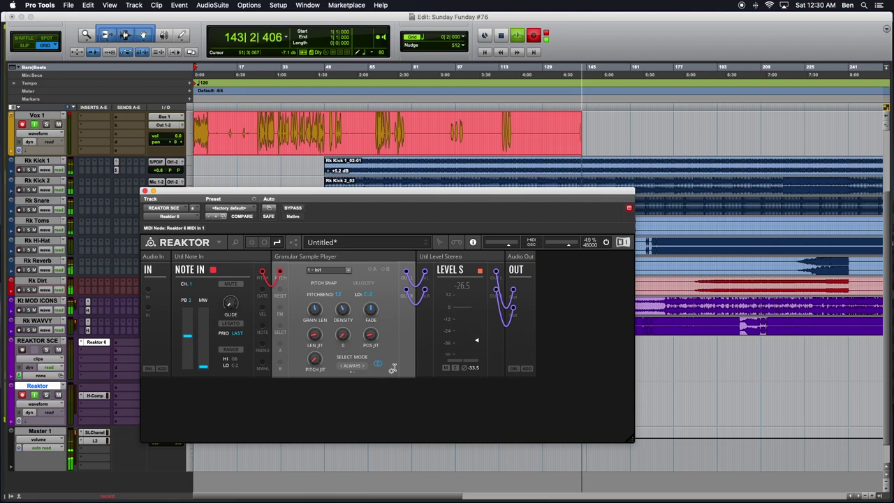
left_click(393, 368)
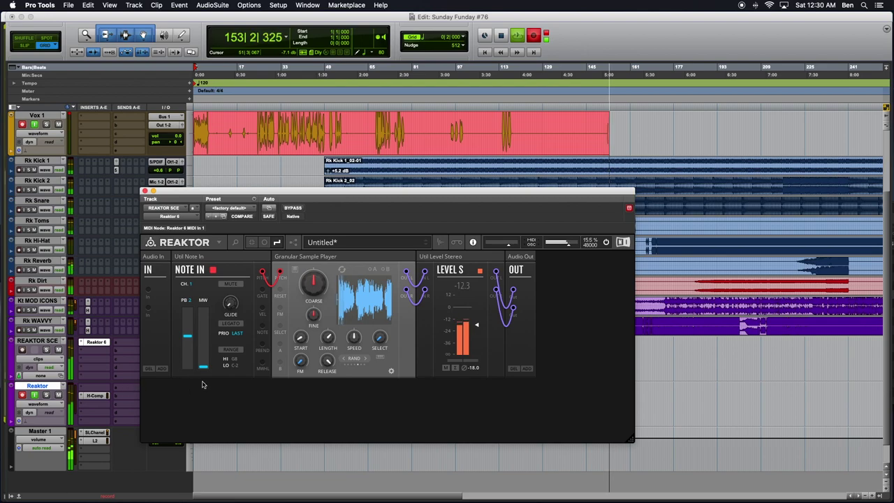
Look at the H-Comp compressor on the Reaktor track and return to the Reaktor 6 instrument
left_click(95, 395)
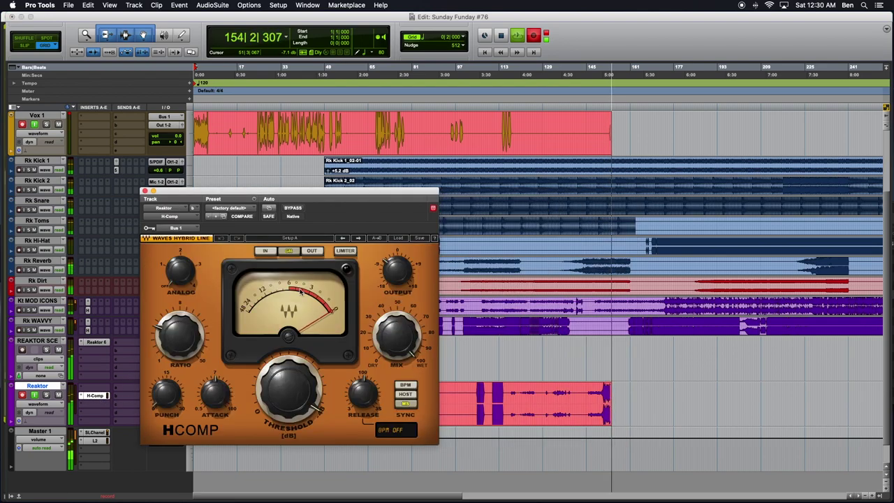
left_click(98, 341)
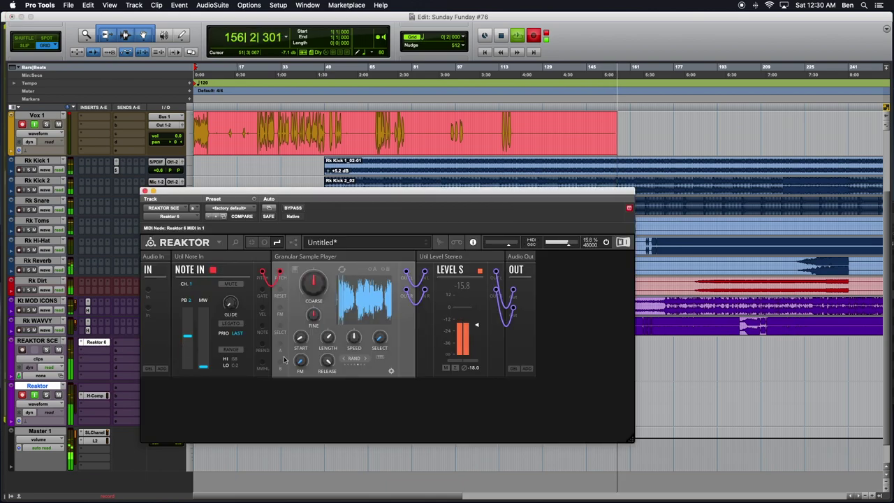
In the sample player's advanced settings, adjust grain length and length jitter, and set density to 27.8 and density jitter to 58.2
left_click(391, 373)
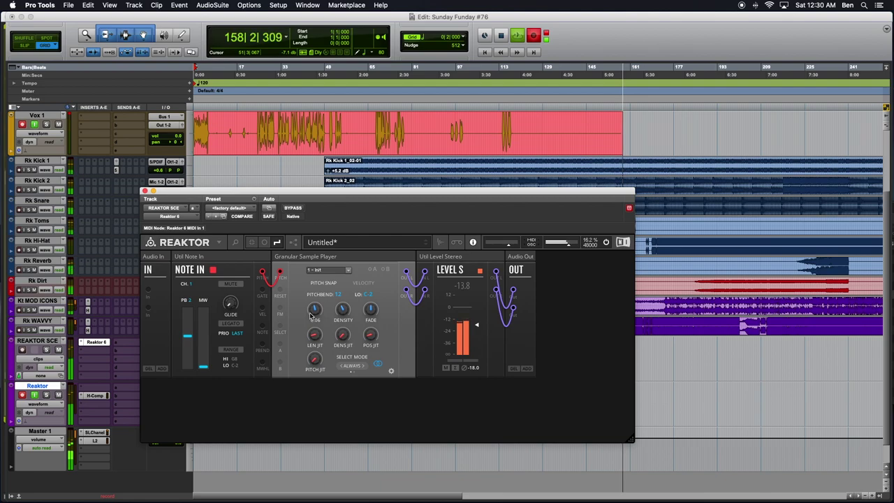
mouse_move(310, 336)
left_mouse_down()
mouse_move(313, 360)
mouse_move(310, 334)
left_mouse_up()
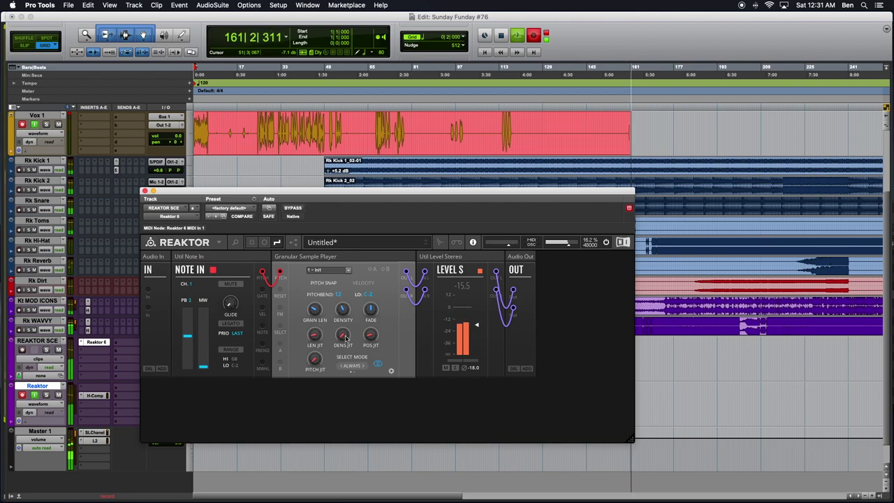
left_click_drag(314, 336, 314, 339)
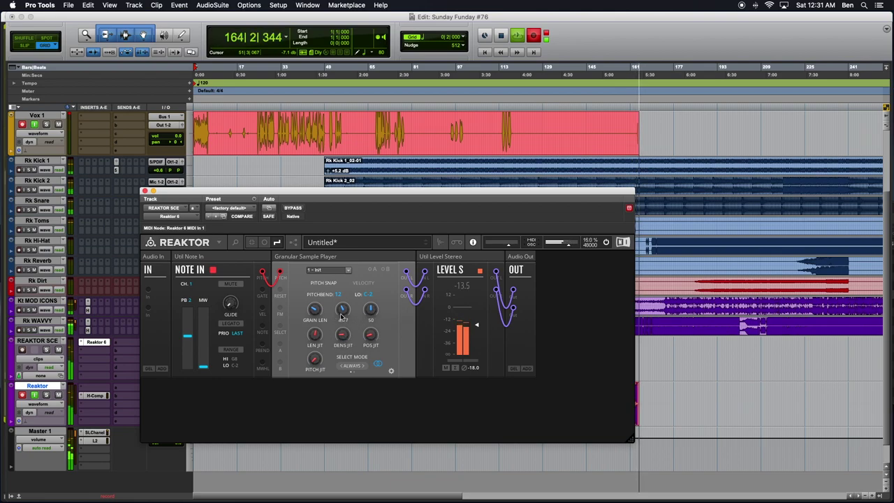
left_click_drag(346, 308, 345, 325)
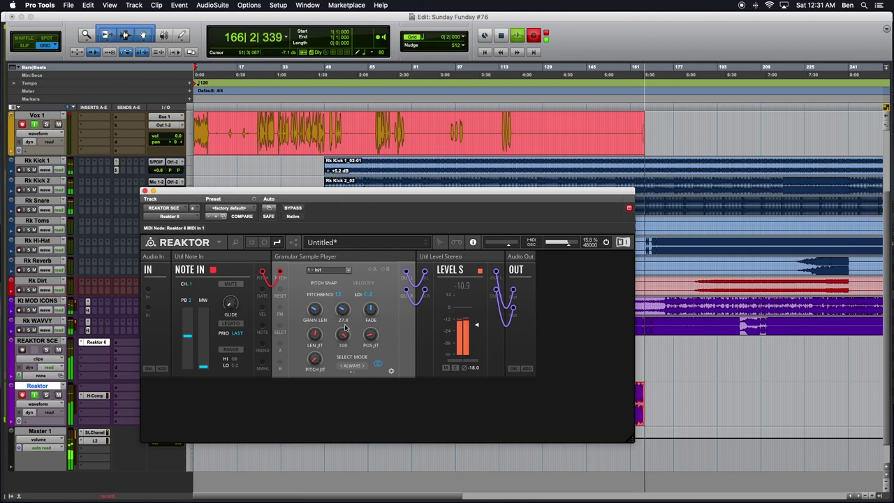
scroll(343, 335, "down", 3)
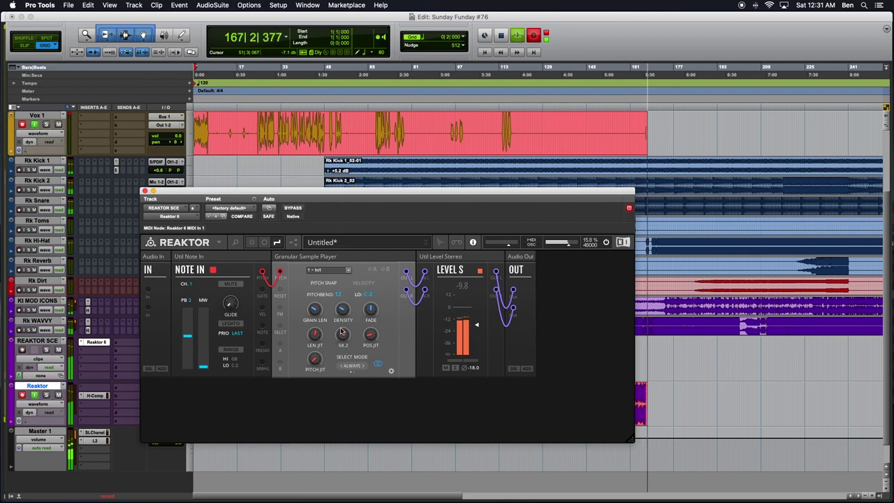
Set the grain fade to 65.2, position jitter to 26 and pitch jitter to 17.1, then return to the waveform view
left_click_drag(370, 309, 367, 293)
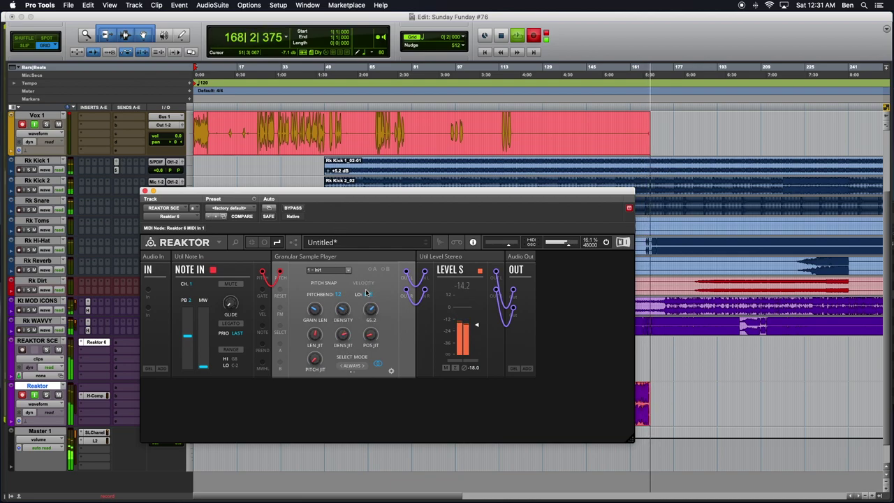
left_click_drag(371, 333, 364, 312)
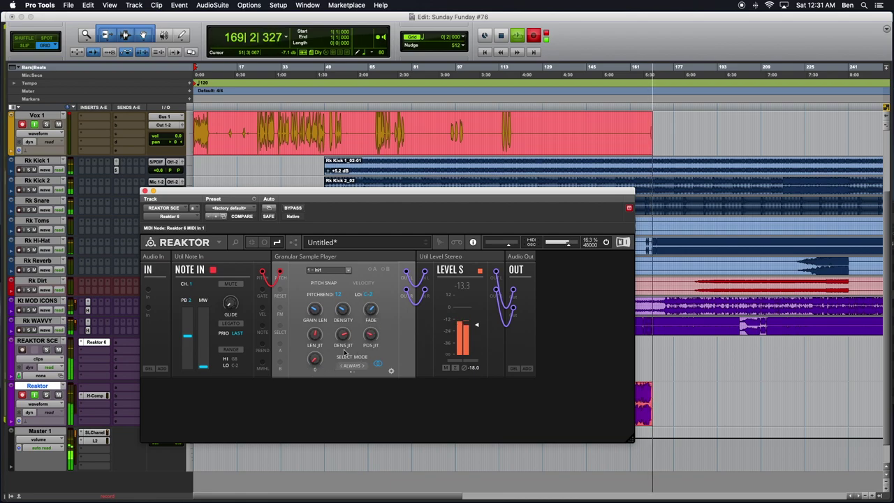
left_click_drag(313, 361, 313, 336)
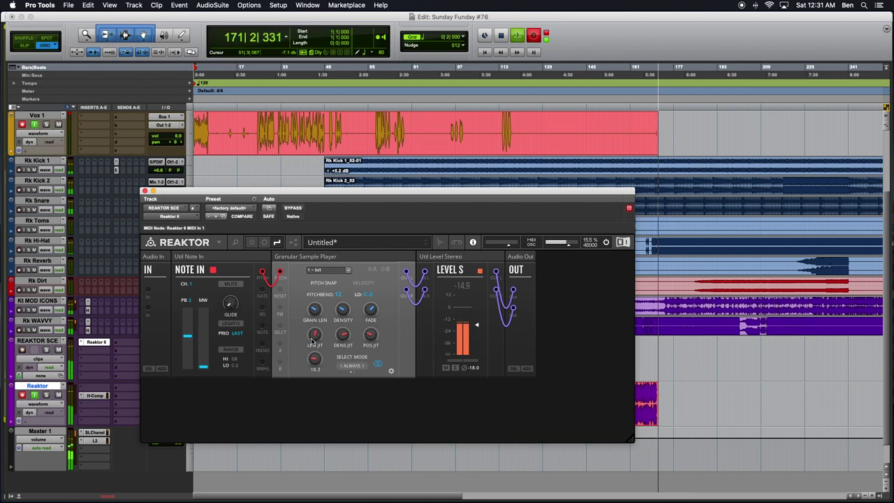
left_click_drag(312, 352, 311, 338)
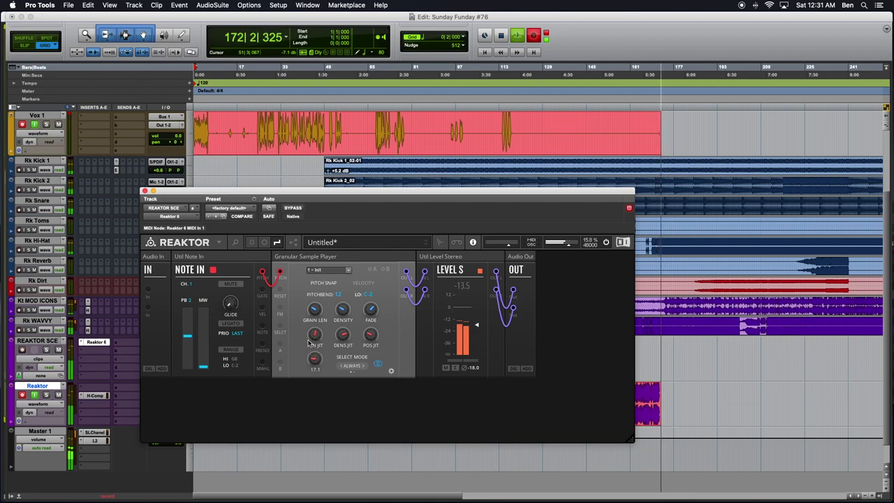
left_click(377, 365)
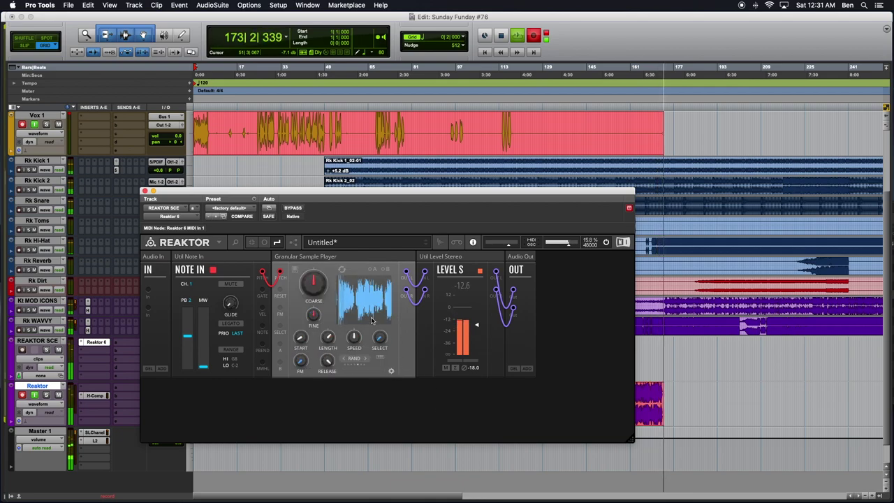
Set the sample player's playback length to 50.0 and change its start position
left_click(327, 339)
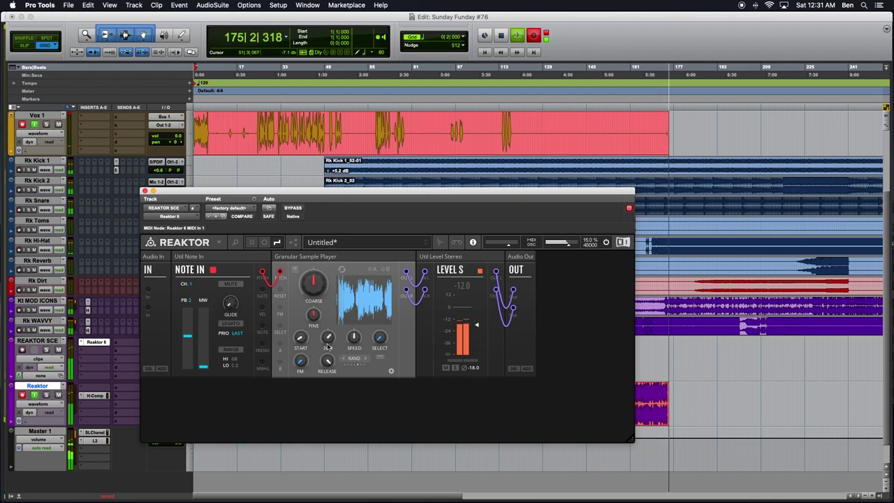
left_click_drag(328, 342, 326, 333)
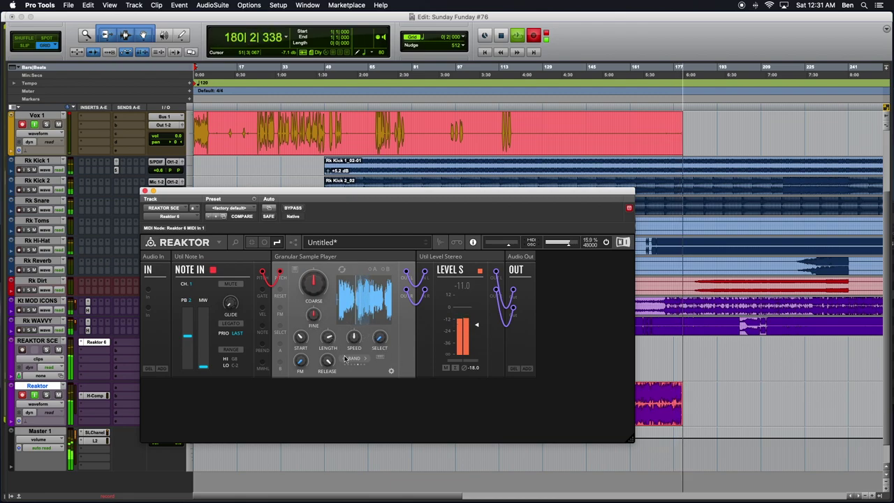
Reduce the grain length and readjust the length jitter in the sample player's advanced settings
left_click(392, 372)
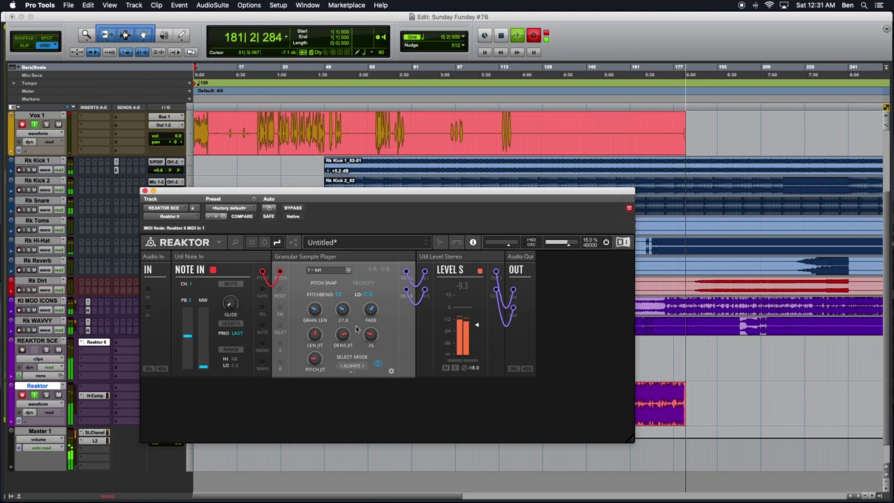
mouse_move(370, 328)
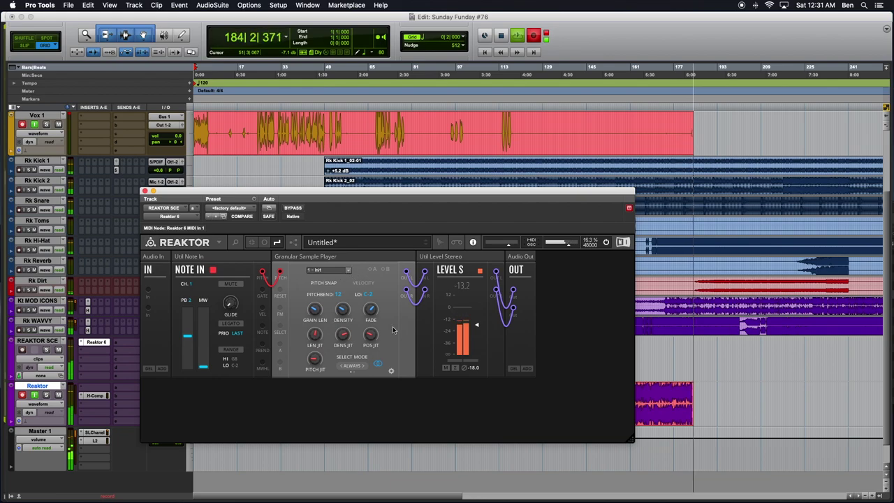
left_click(392, 372)
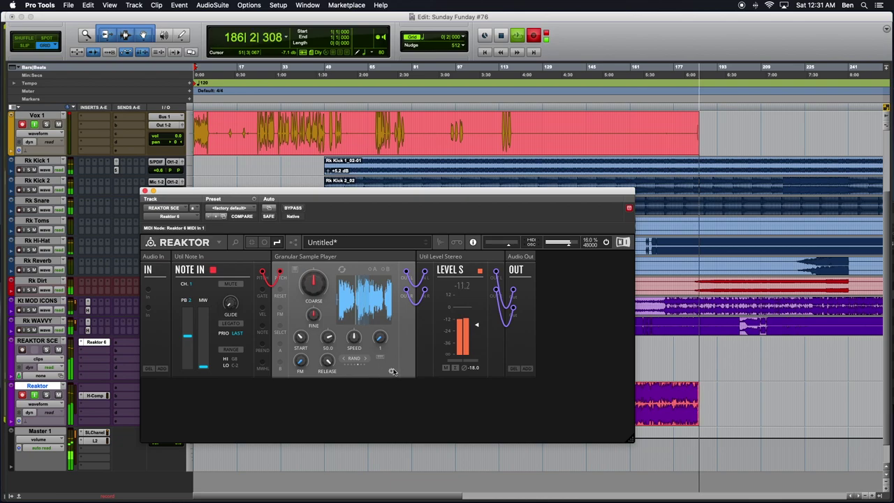
left_click(392, 372)
left_click_drag(314, 310, 313, 328)
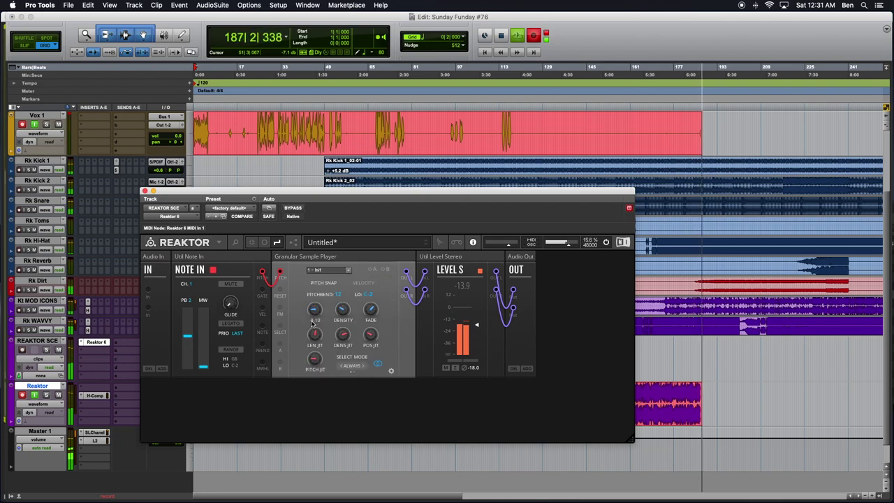
mouse_move(313, 333)
left_mouse_down()
mouse_move(316, 308)
mouse_move(315, 332)
left_mouse_up()
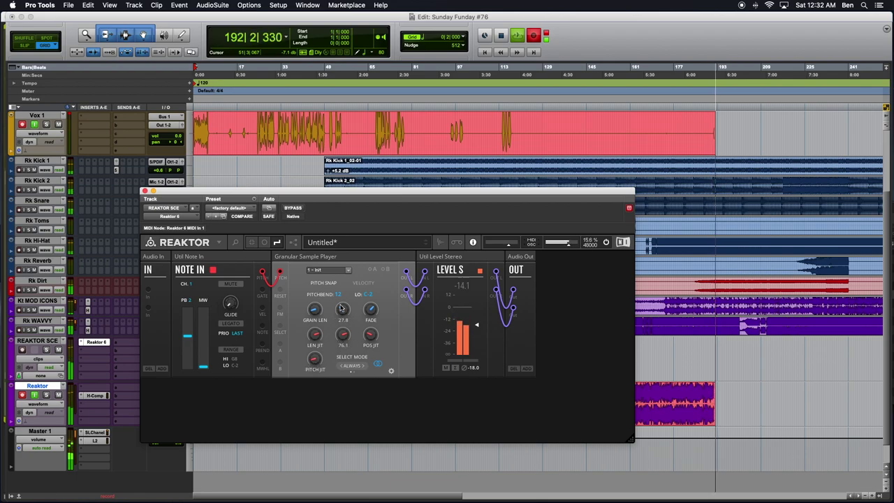
Return the sample player to its waveform view and record-enable the REAKTOR SCE track
left_click(392, 371)
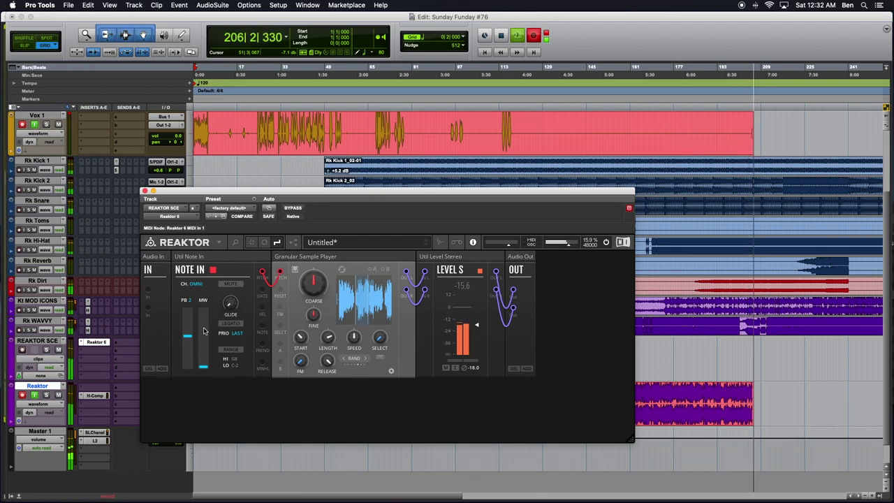
left_click(21, 350)
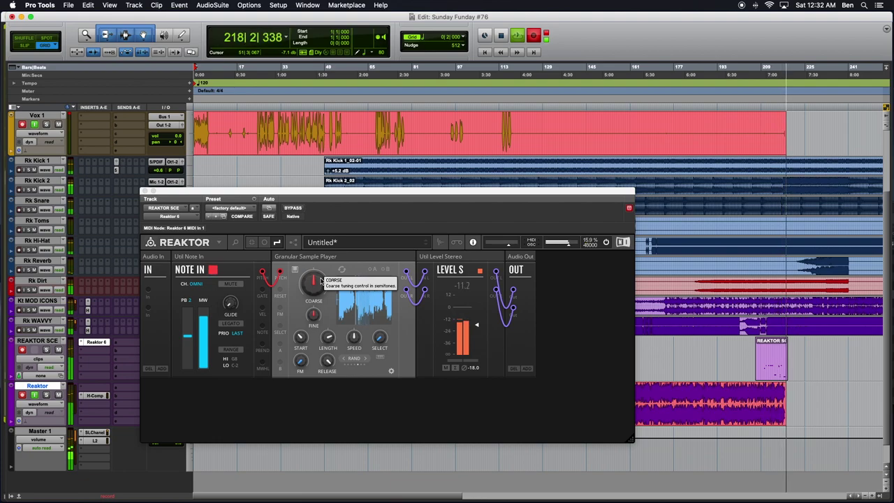
Readjust the sample player's fine tuning, then set its speed to -82.8 and its release to 100
left_click(318, 319)
left_click_drag(317, 317, 312, 321)
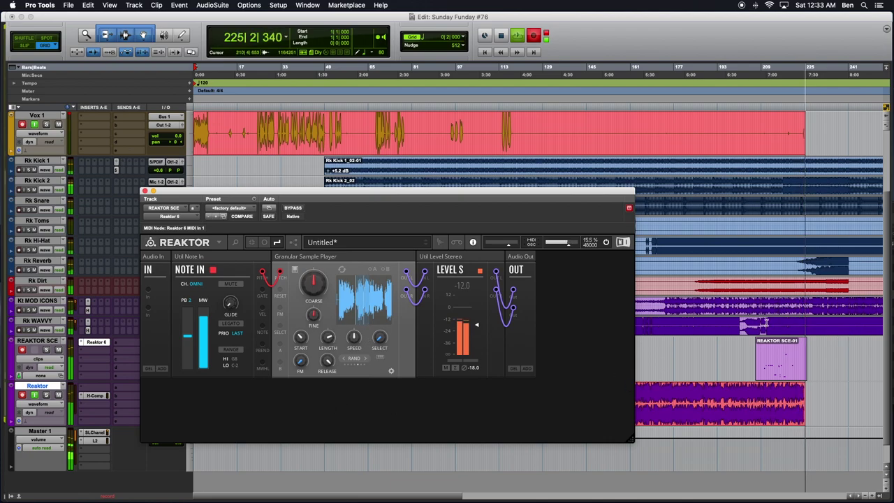
scroll(767, 323, "down", 2)
scroll(766, 323, "right", 3)
scroll(766, 322, "right", 5)
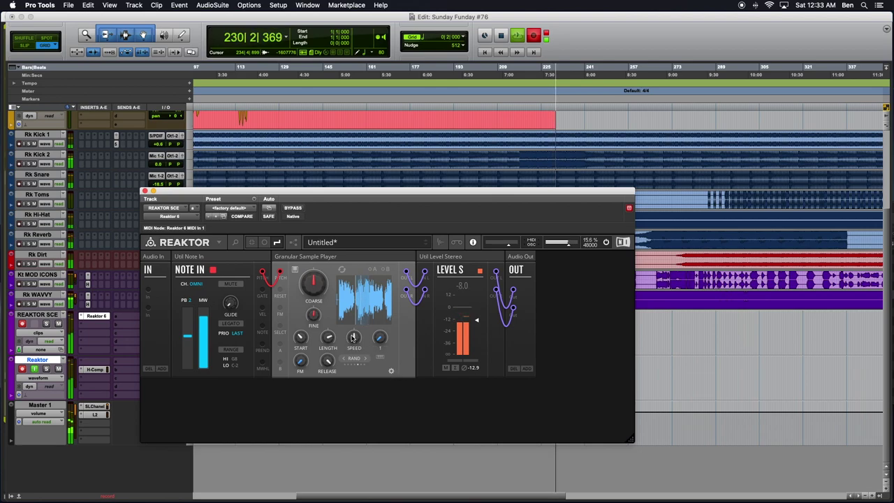
left_click_drag(351, 348, 352, 385)
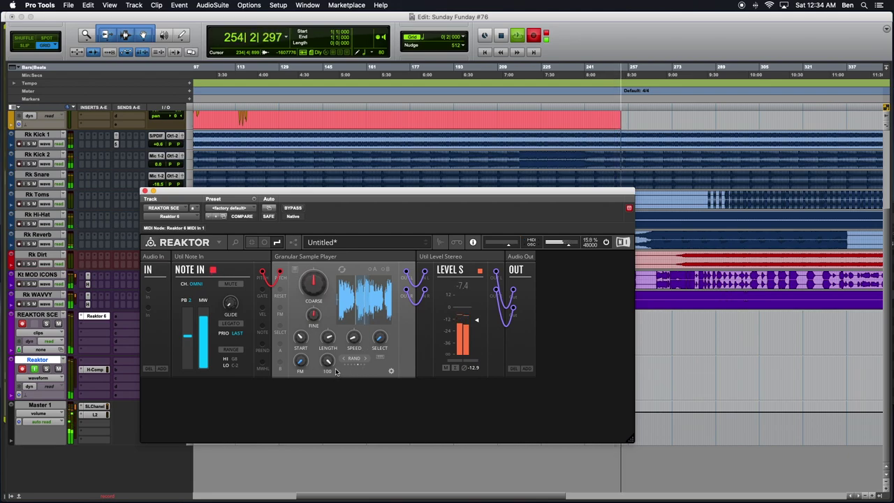
left_click_drag(326, 391, 328, 366)
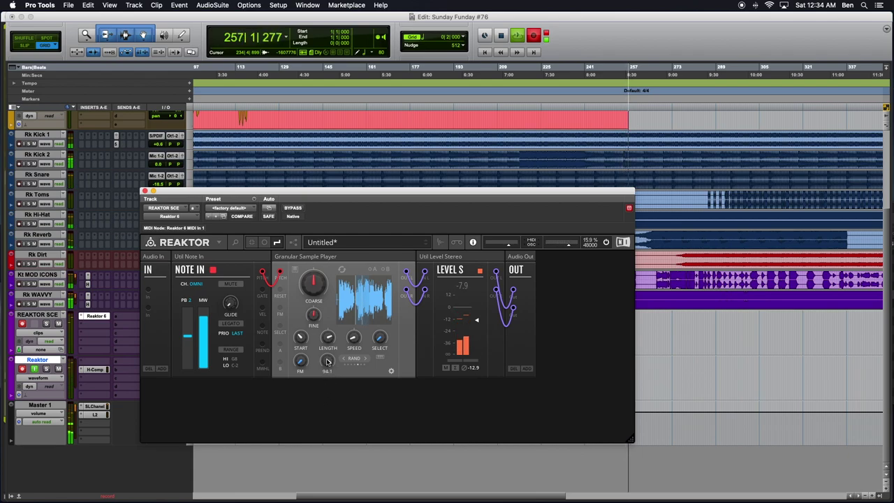
Search the blocks for "delay" and add Toy Box's EFX-Feedback Delay (Stereo) between the sample player and the Level S block
double_click(310, 419)
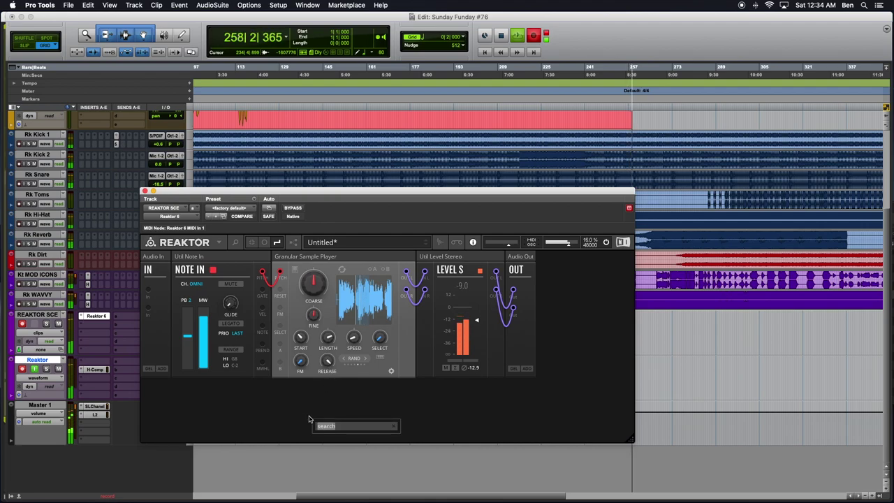
type("delay")
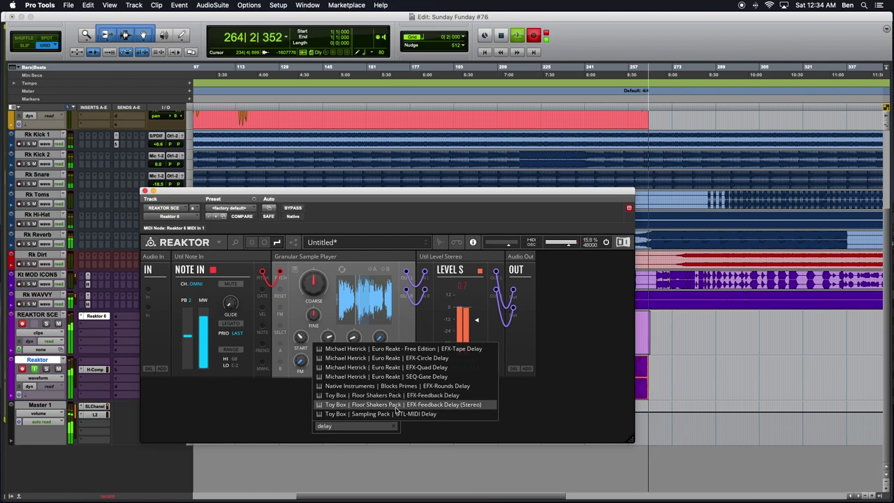
left_click(452, 410)
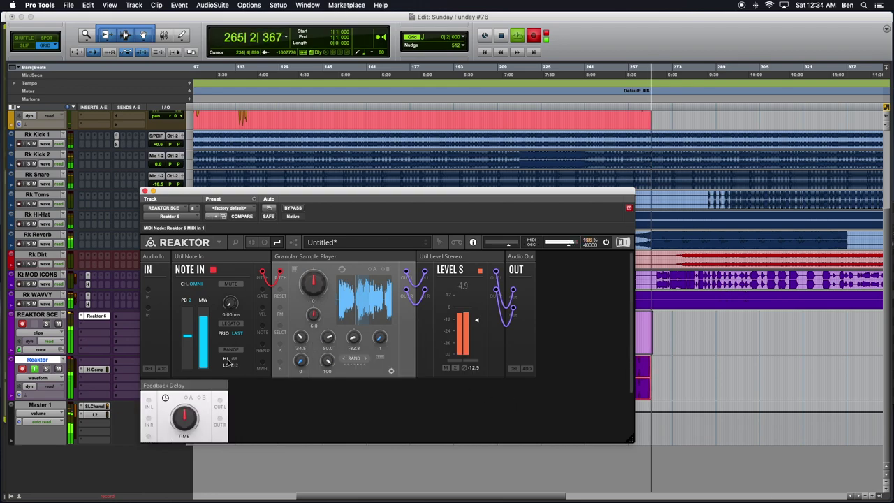
Route the sample player's left and right outputs through the Feedback Delay into Level S, colouring the left input wire purple
left_click_drag(395, 323, 425, 271)
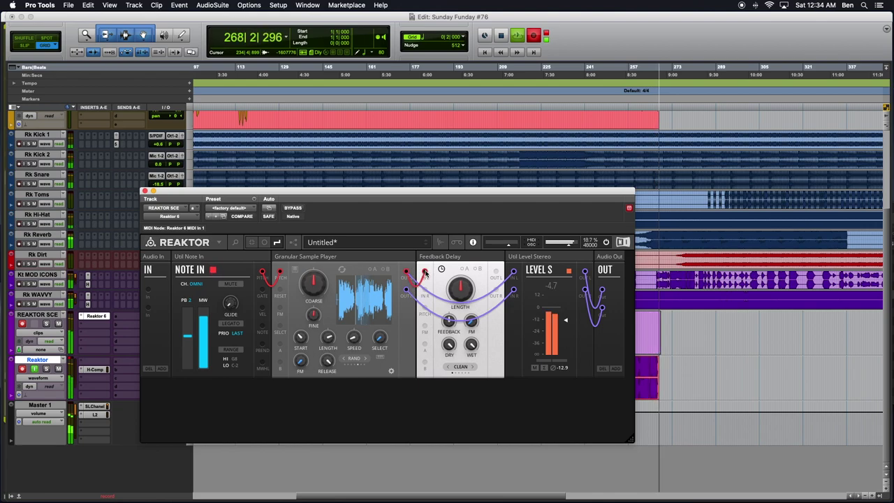
right_click(426, 271)
mouse_move(438, 271)
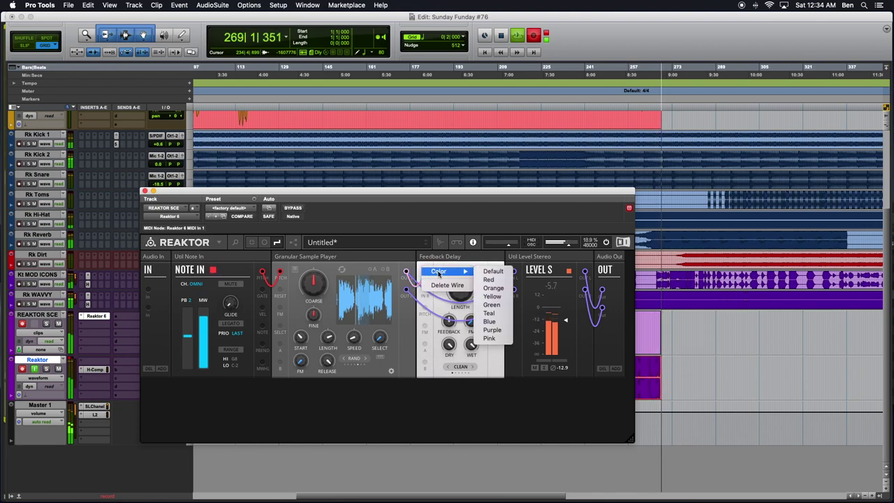
left_click(493, 328)
left_click_drag(406, 289, 425, 291)
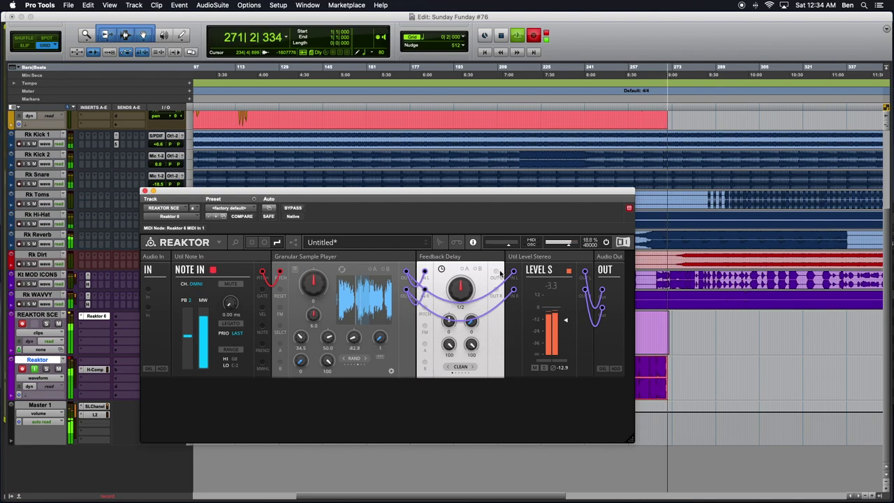
left_click_drag(505, 271, 514, 290)
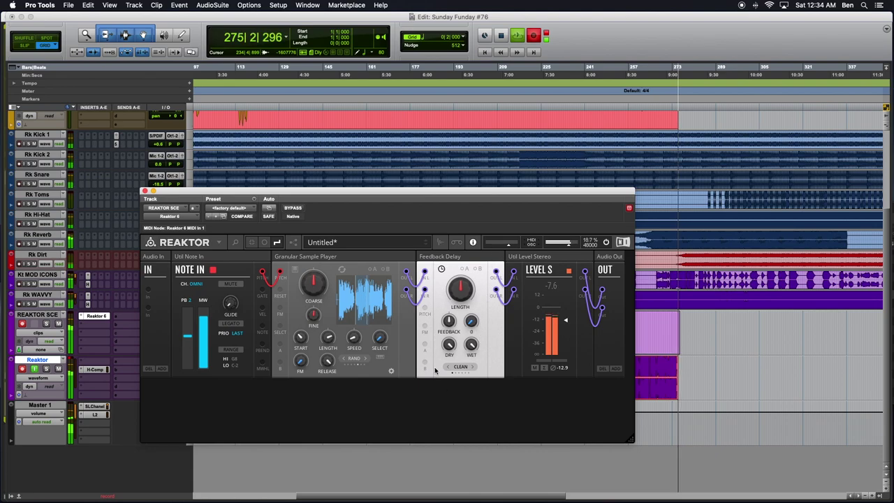
Sync the Feedback Delay to tempo and try a length of 2 before readjusting it
left_click(442, 270)
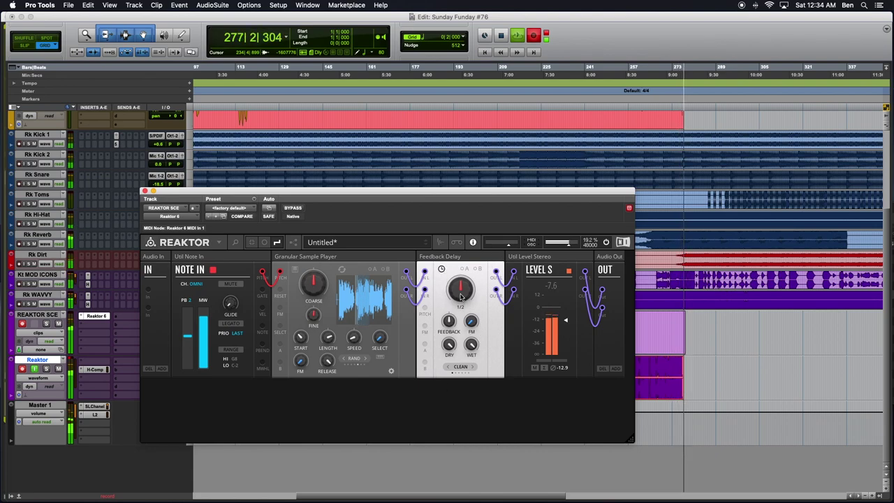
left_click_drag(461, 271, 463, 254)
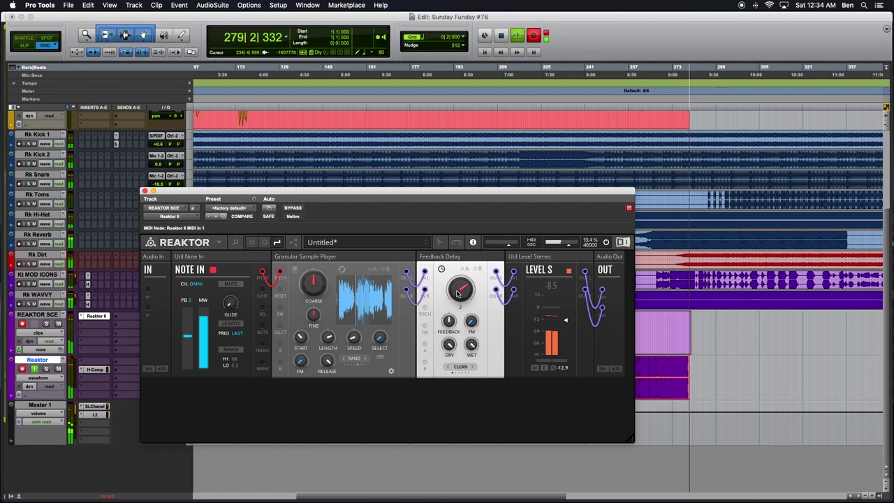
left_click_drag(463, 280, 460, 313)
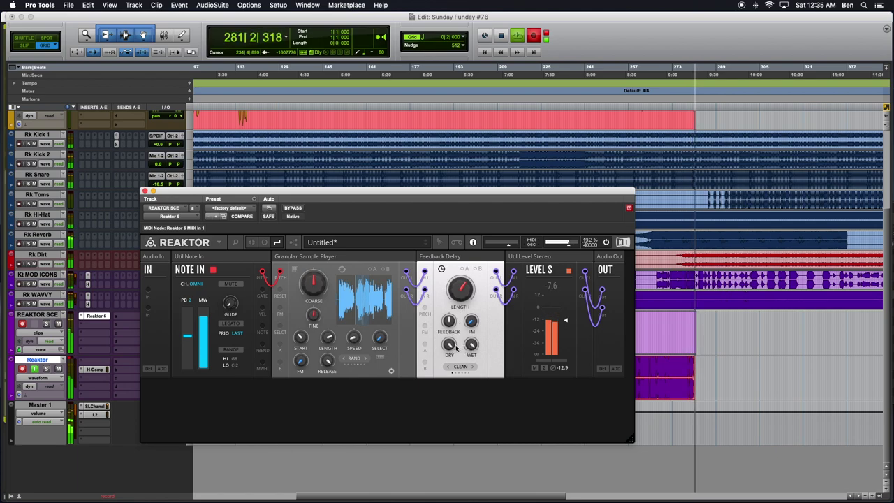
Reduce the Feedback Delay's dry level and set its length to 4
left_click_drag(457, 347, 448, 401)
left_click_drag(446, 338, 463, 307)
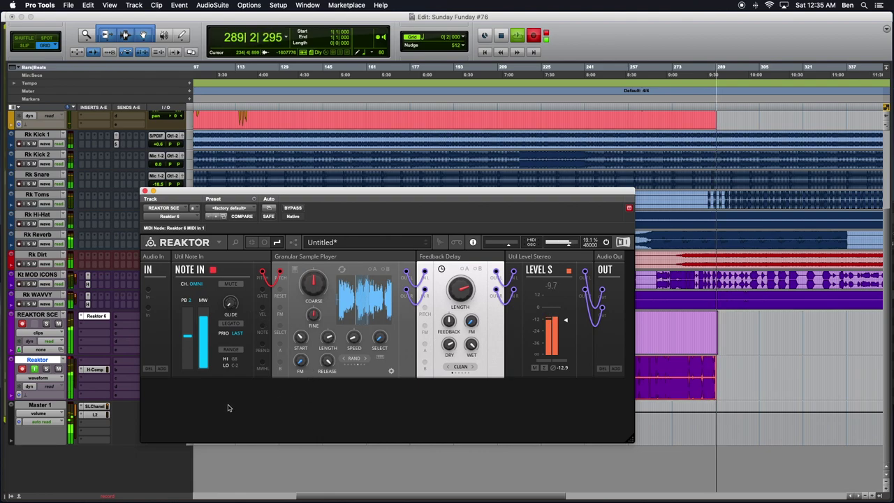
left_click_drag(464, 288, 464, 403)
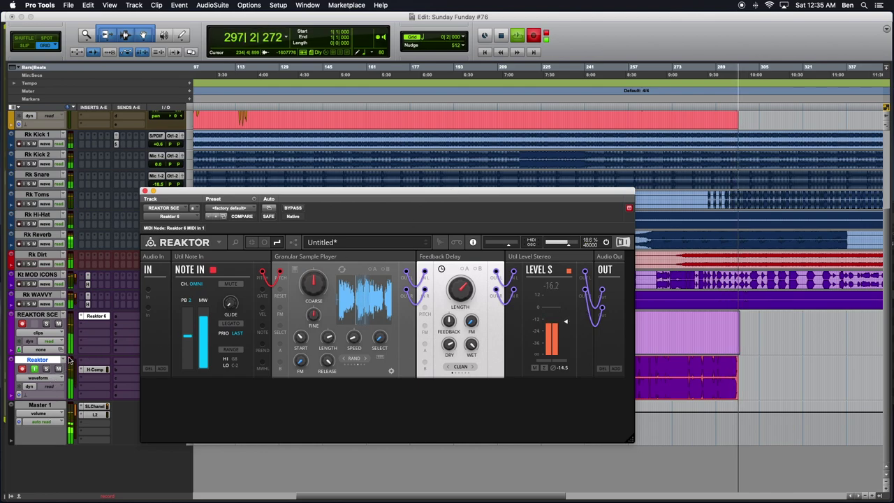
left_click_drag(466, 290, 469, 253)
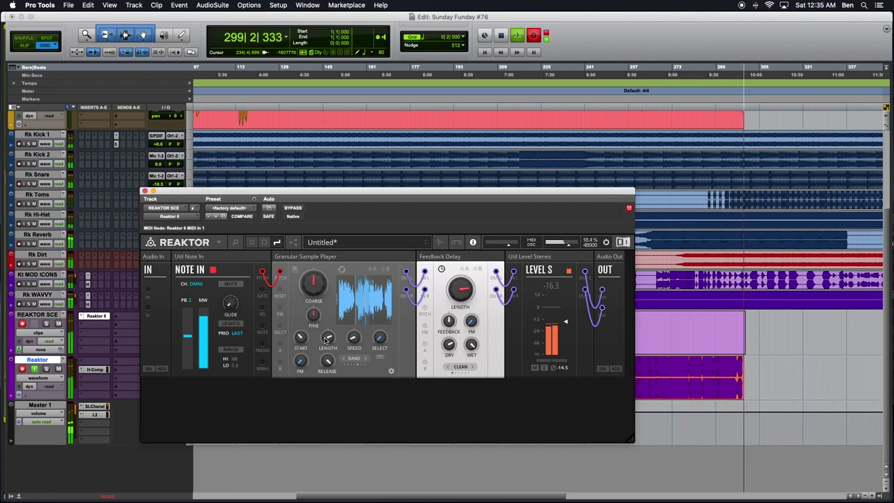
Readjust the sample player's playback length, and try a coarse pitch of 19 before restoring it to 0
left_click_drag(327, 327, 328, 333)
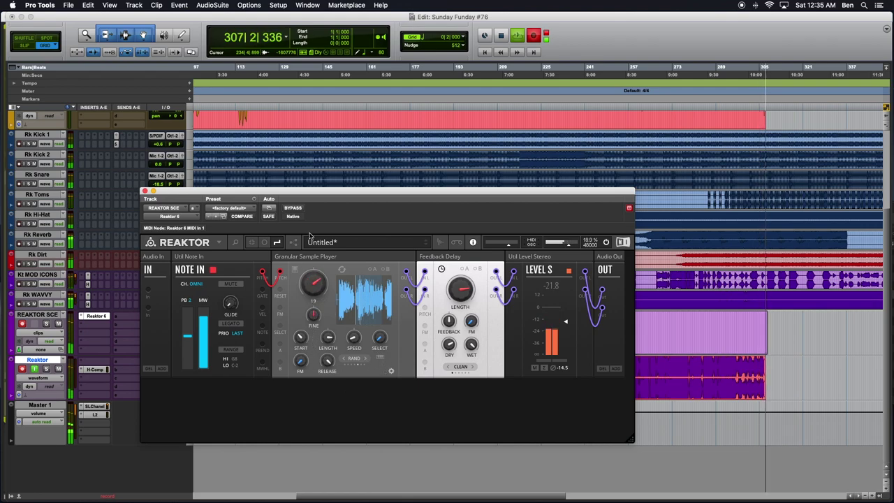
left_click_drag(318, 283, 319, 287)
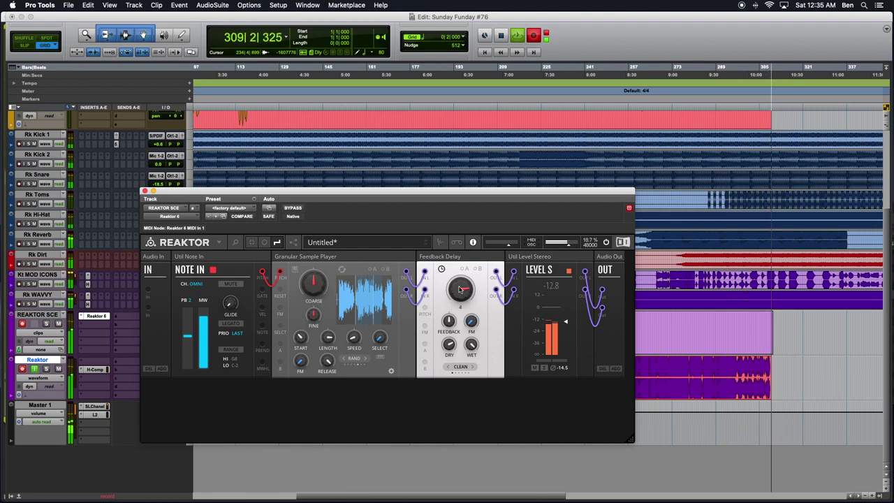
left_click_drag(315, 293, 318, 320)
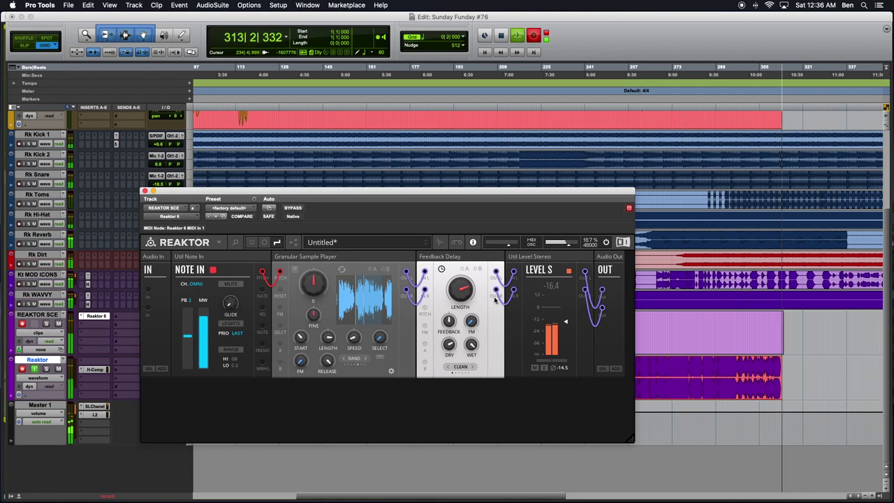
Set the Feedback Delay's length to 7/16 and move the Reaktor window clear of the track I/O column
left_click_drag(467, 291, 454, 343)
left_click_drag(458, 282, 591, 465)
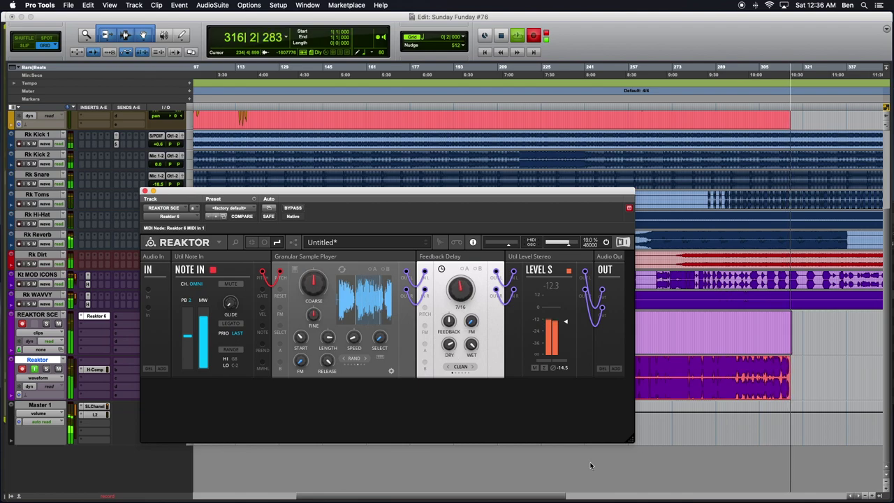
left_click_drag(631, 439, 692, 423)
left_click_drag(600, 235, 631, 218)
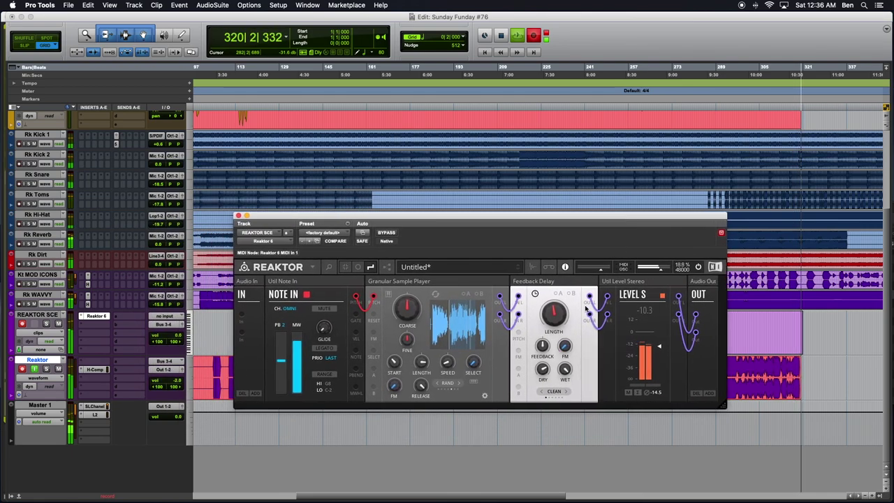
Increase the Feedback Delay's length and dry level, set FM to 25 and switch its mode to TAPE
left_click_drag(549, 307, 547, 238)
left_click_drag(543, 369, 542, 317)
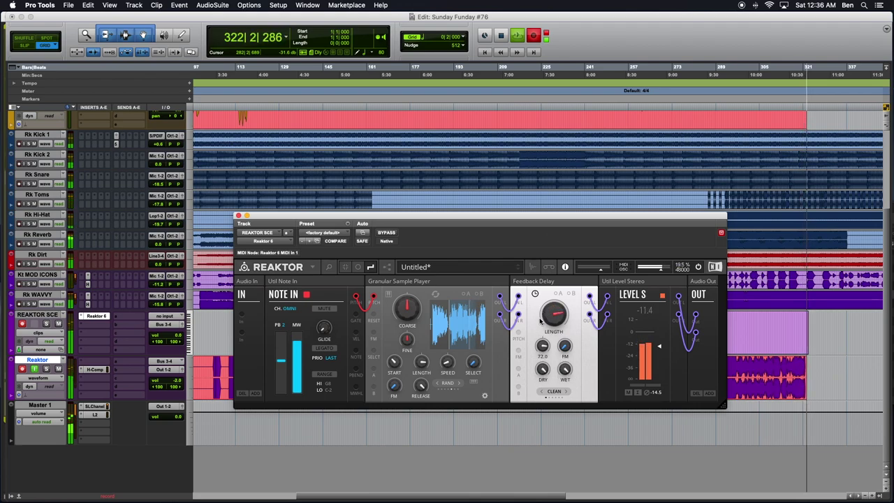
left_click(566, 392)
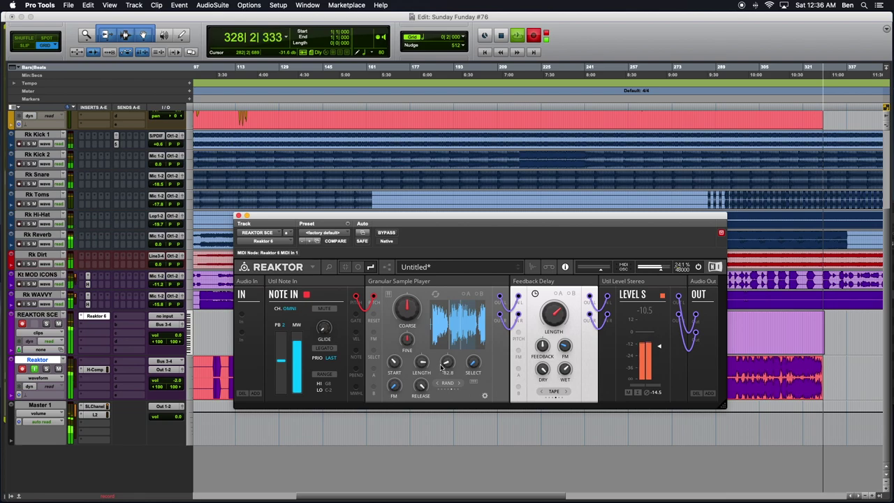
Shorten the sample player's playback length and move its start position further into the sample
left_click_drag(424, 365, 422, 368)
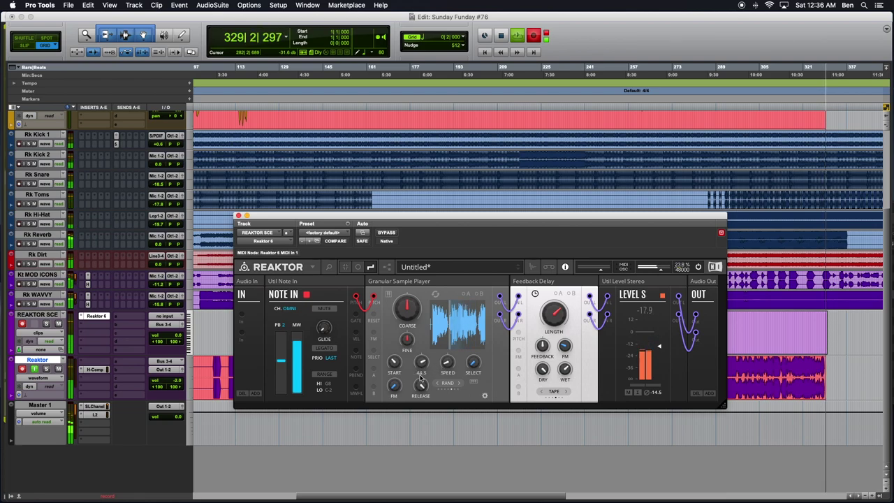
left_click(394, 361)
left_click_drag(394, 361, 395, 350)
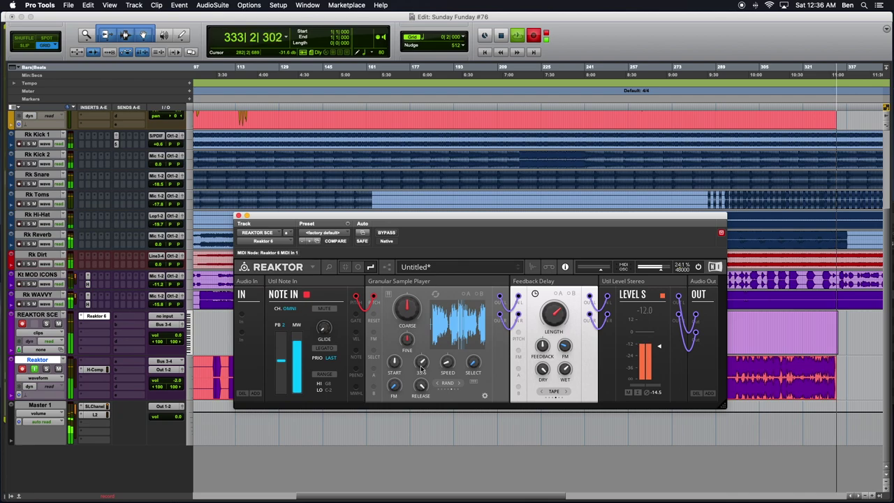
left_click_drag(399, 364, 395, 358)
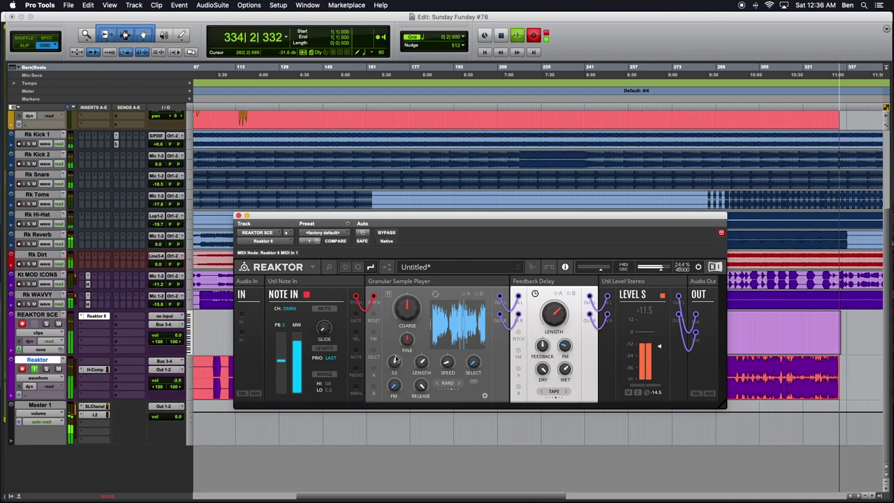
left_click_drag(396, 358, 396, 356)
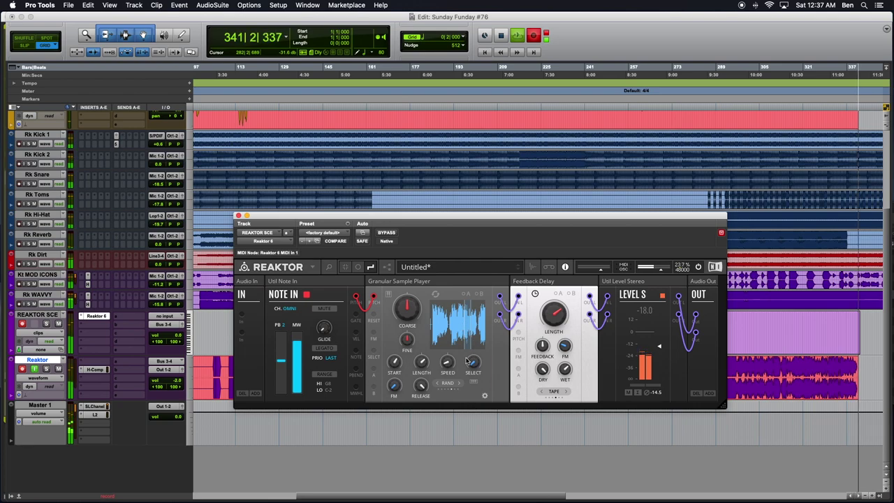
mouse_move(396, 362)
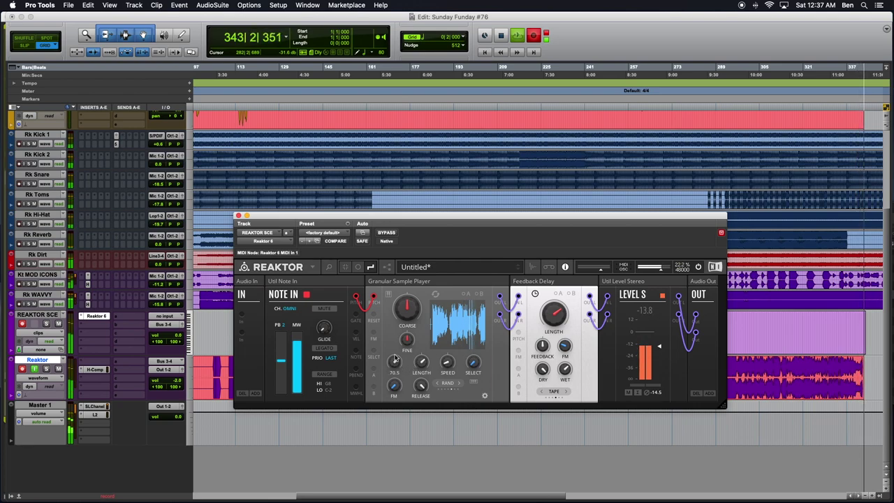
left_click_drag(395, 359, 390, 339)
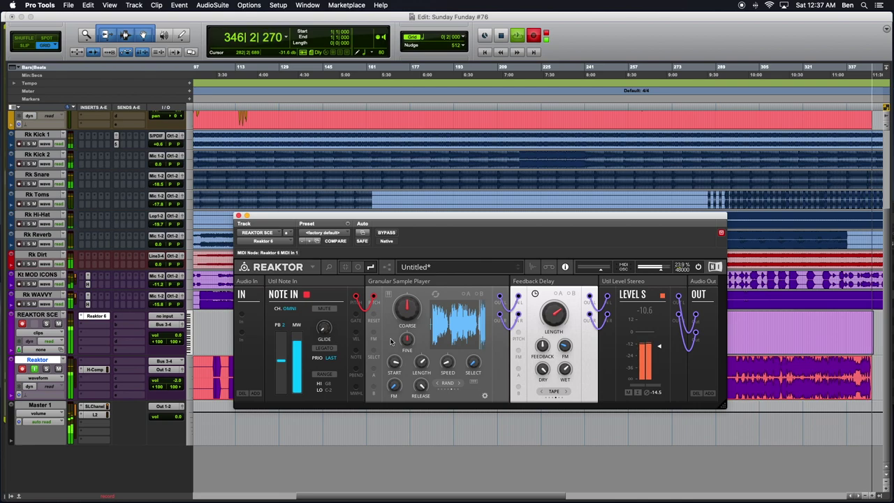
Set the sample player's playback length to 32.0 and readjust its release
left_click_drag(419, 366, 423, 370)
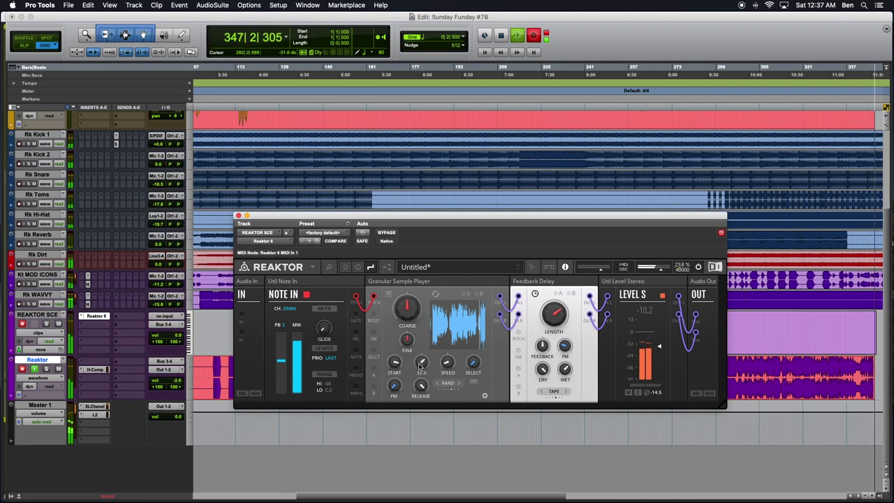
left_click_drag(420, 389, 419, 408)
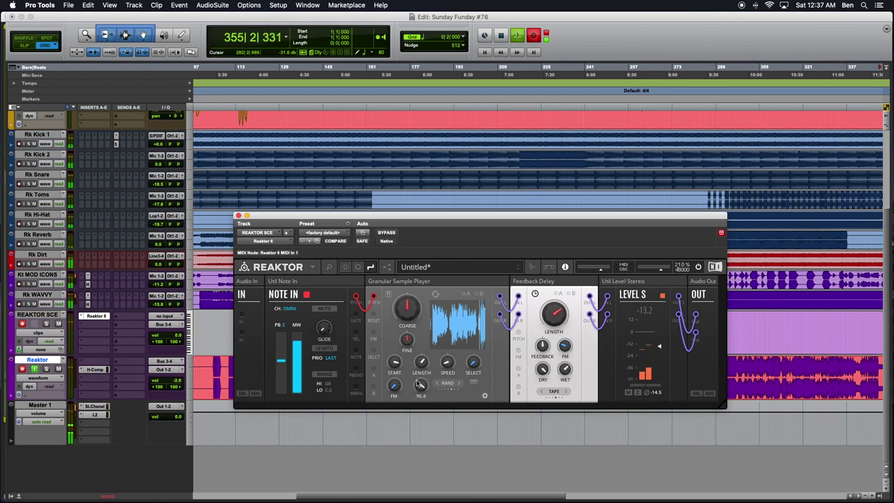
left_click_drag(420, 383, 418, 378)
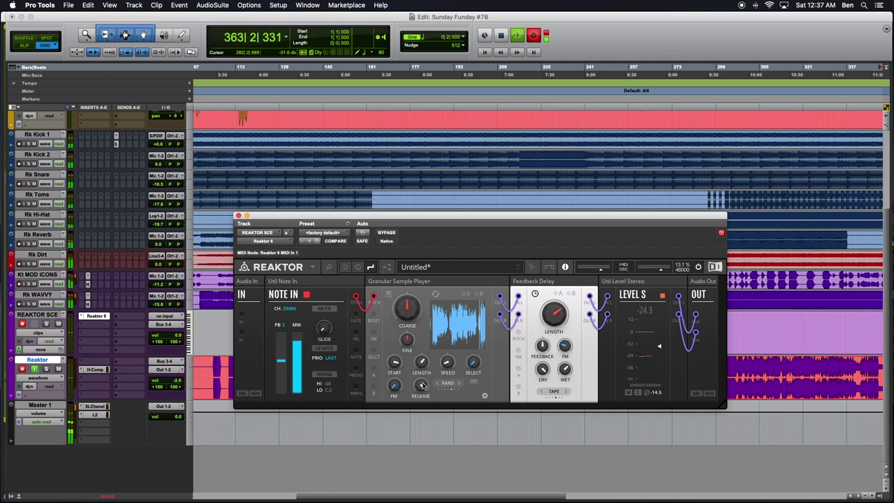
Readjust the Granular Sample Player's release and set its playback speed to -5.4
left_click_drag(422, 385, 427, 383)
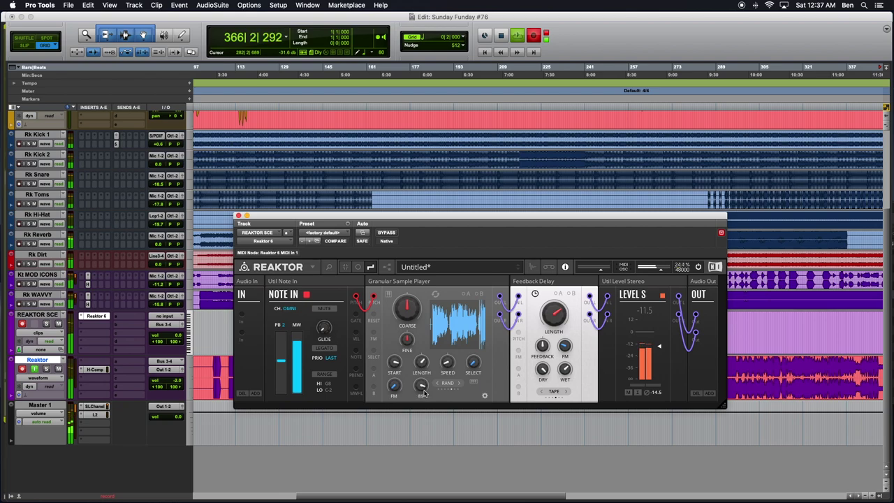
left_click_drag(424, 377, 422, 329)
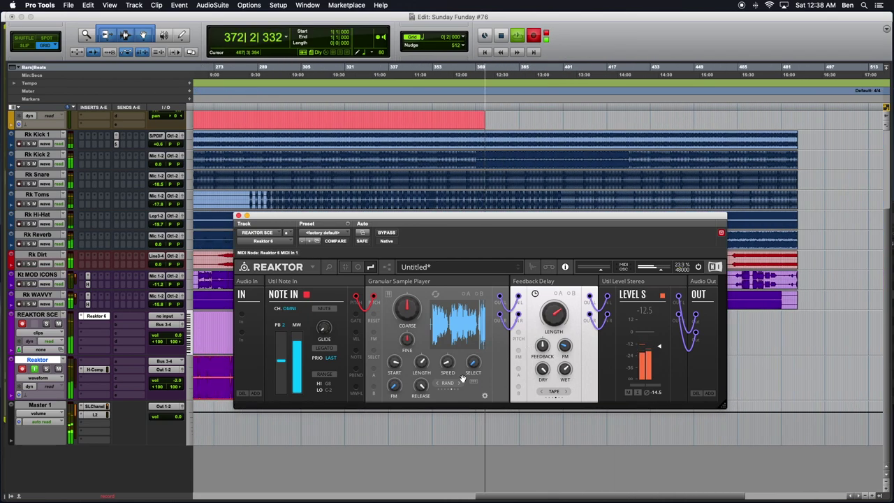
mouse_move(455, 363)
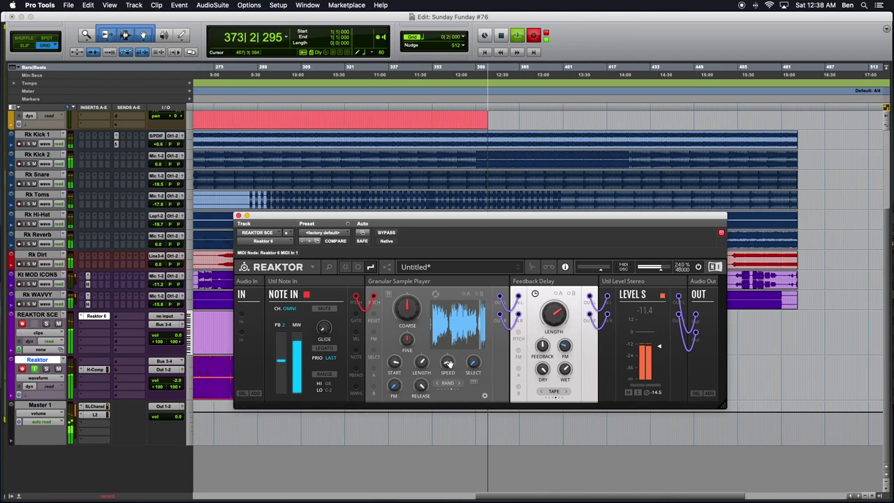
mouse_move(447, 363)
left_mouse_down()
mouse_move(445, 335)
mouse_move(446, 357)
left_mouse_up()
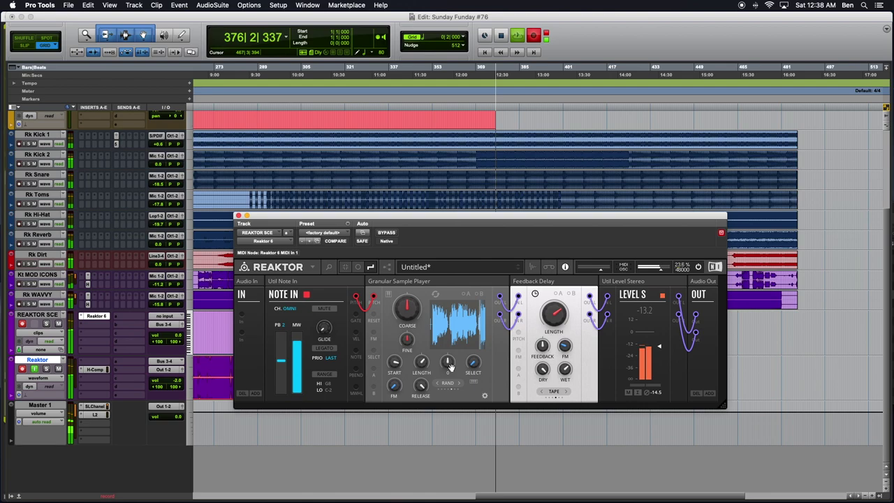
left_click_drag(452, 363, 450, 355)
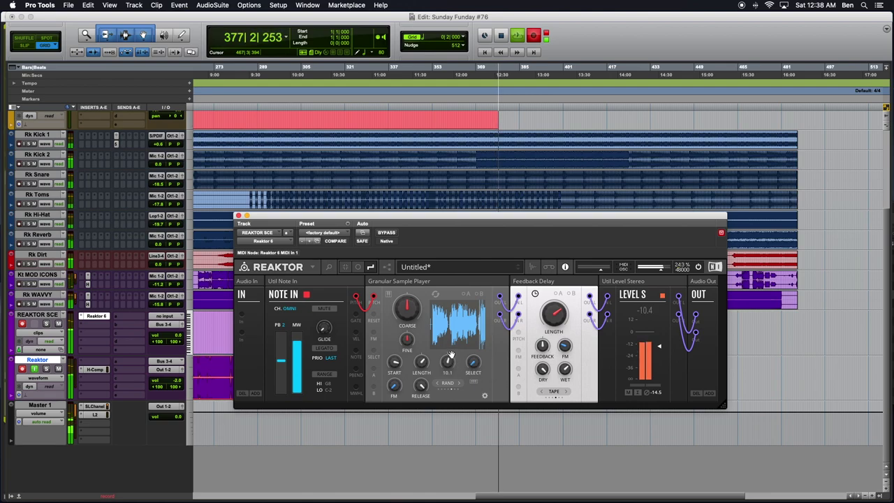
left_click_drag(450, 356, 448, 364)
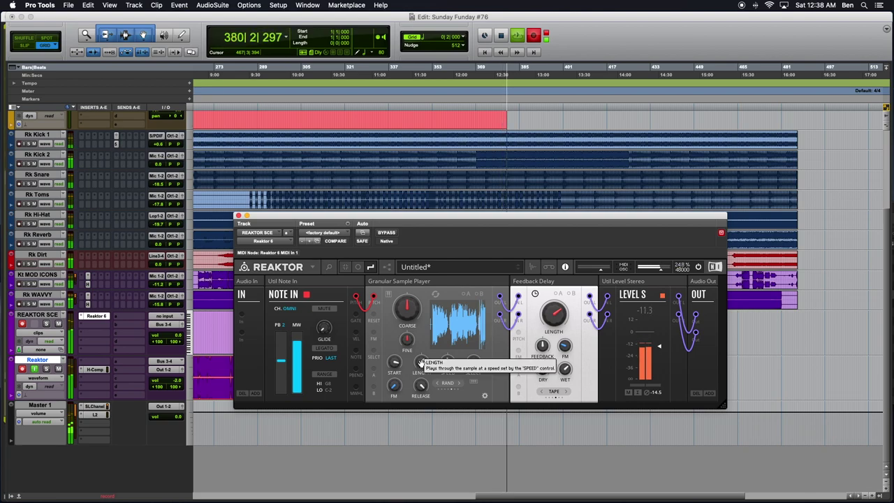
Set the sample player's release to 100 and move its start position to 21.5
left_click_drag(420, 388, 420, 393)
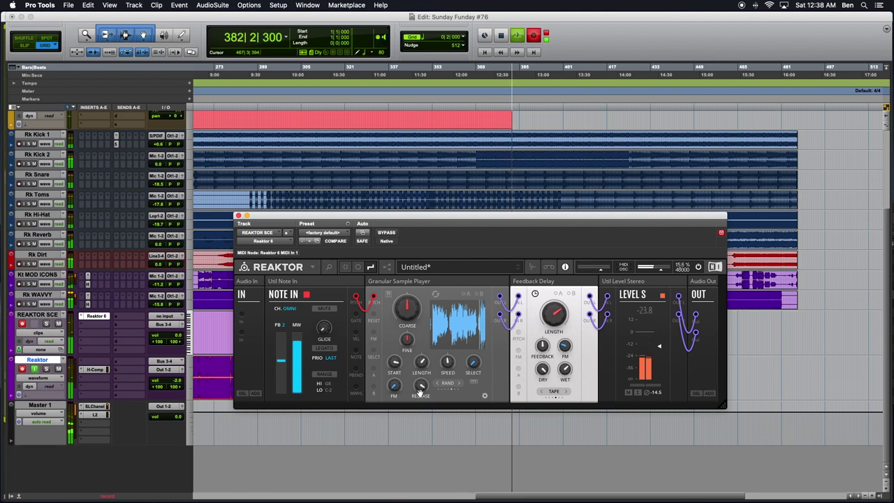
mouse_move(420, 386)
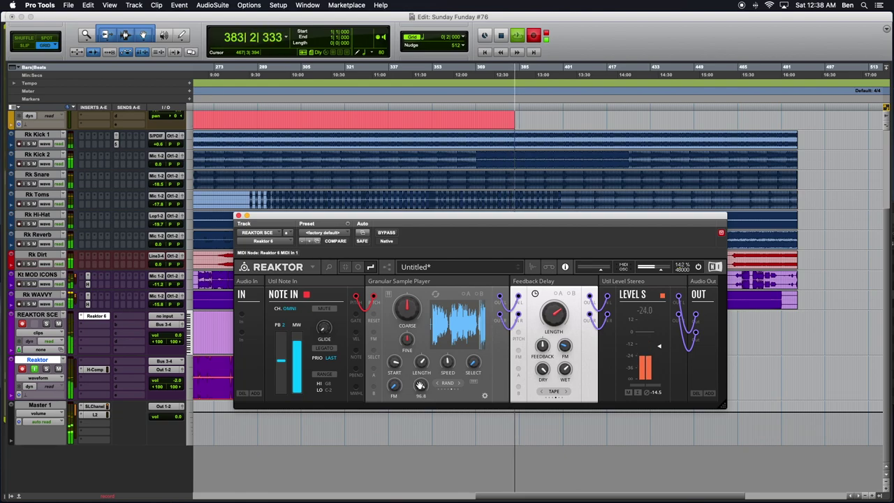
left_click_drag(420, 385, 421, 371)
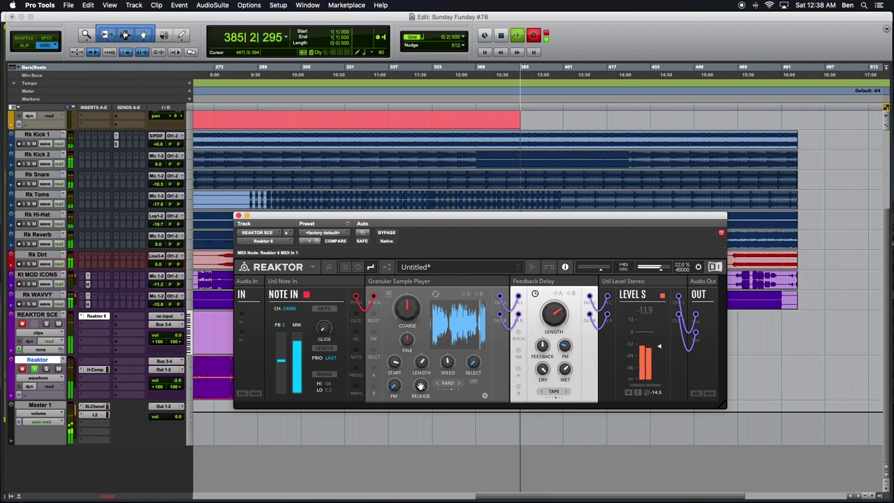
mouse_move(394, 362)
left_mouse_down()
mouse_move(394, 441)
mouse_move(392, 370)
left_mouse_up()
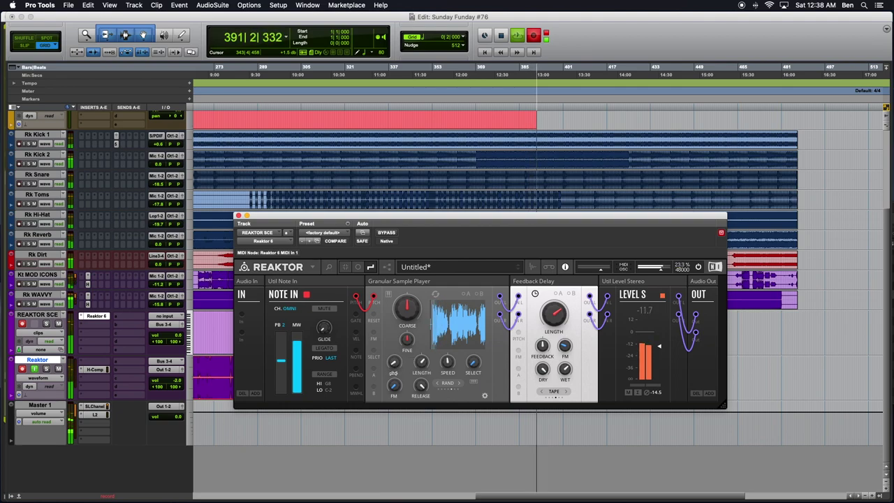
left_click_drag(393, 371, 416, 369)
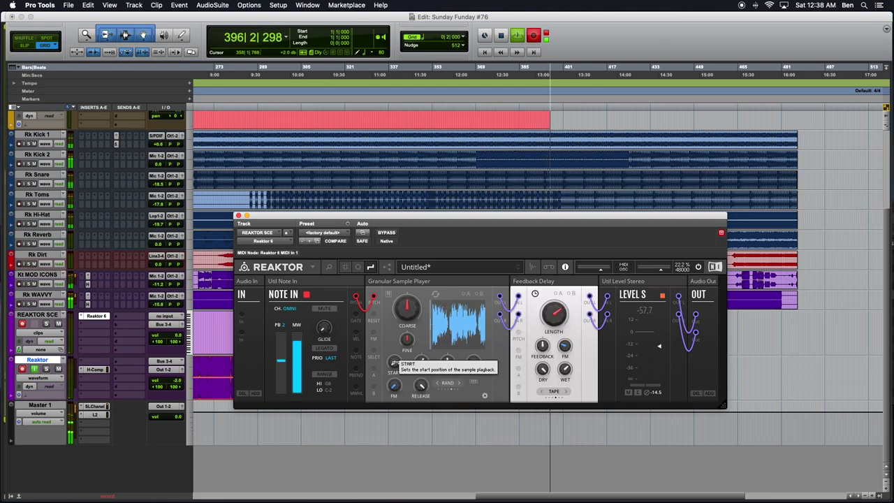
left_click_drag(394, 363, 513, 383)
Adjust the grain length and length jitter in the sample player's advanced settings, and return to its main controls
scroll(394, 360, "down", 3)
left_click(483, 395)
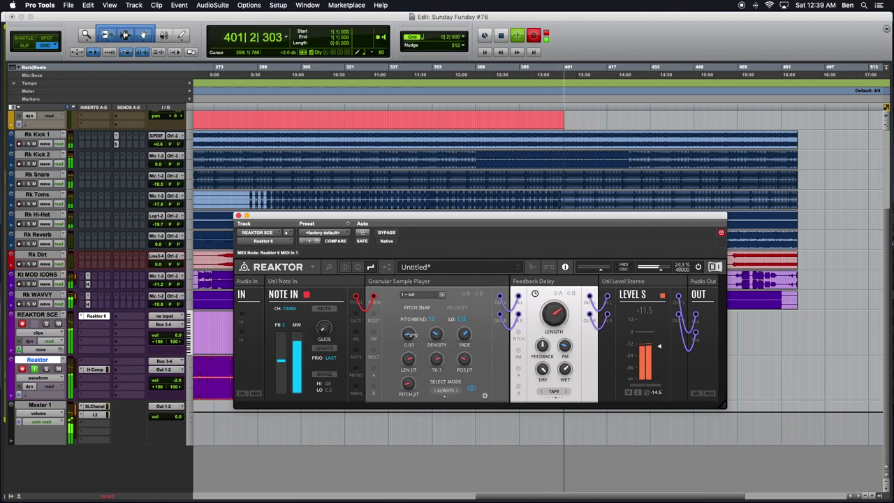
left_click_drag(408, 360, 407, 400)
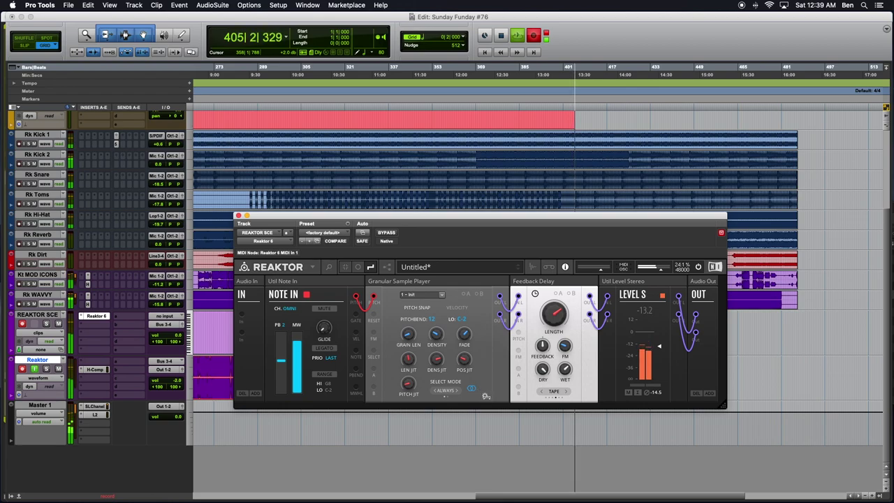
left_click(487, 397)
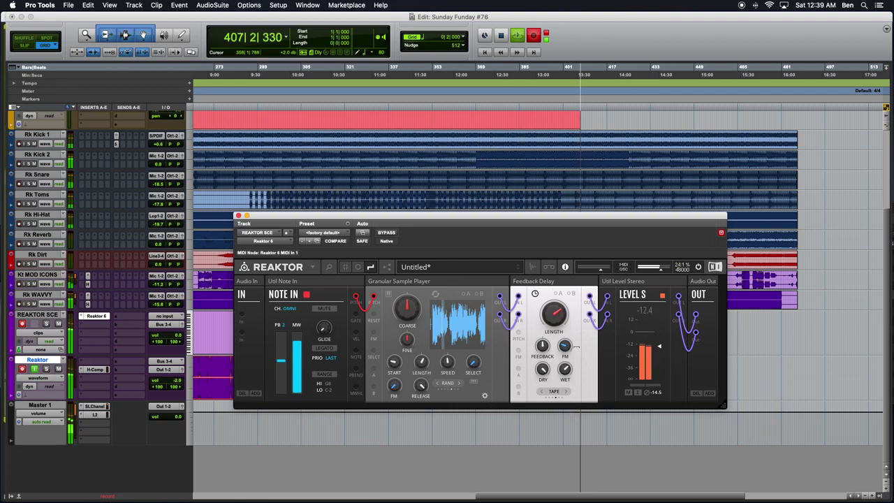
Insert the Toy Box Sampling Pack's stereo Sampler Filter between the Feedback Delay and Level S, wiring both channels through it
left_click_drag(721, 404, 793, 418)
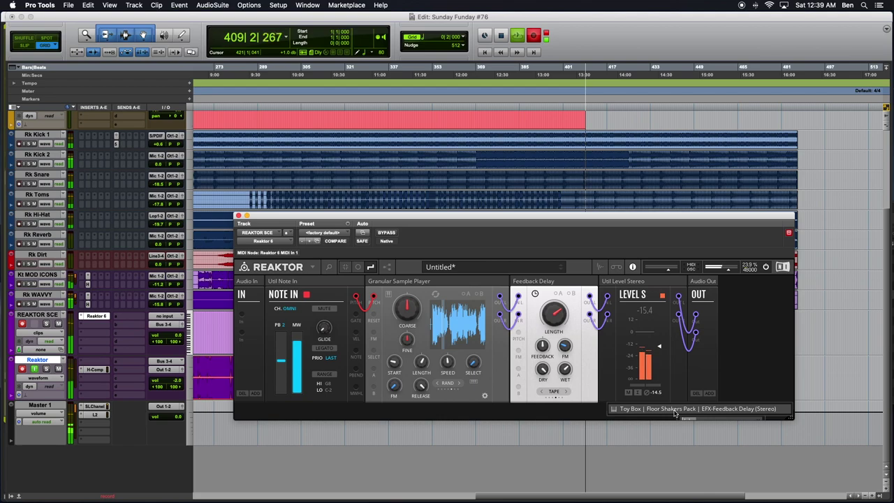
left_click(675, 410)
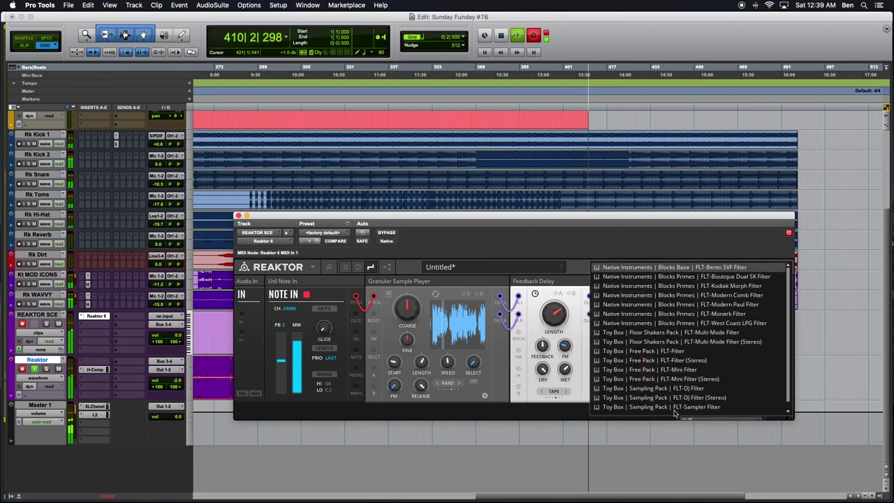
scroll(694, 388, "down", 1)
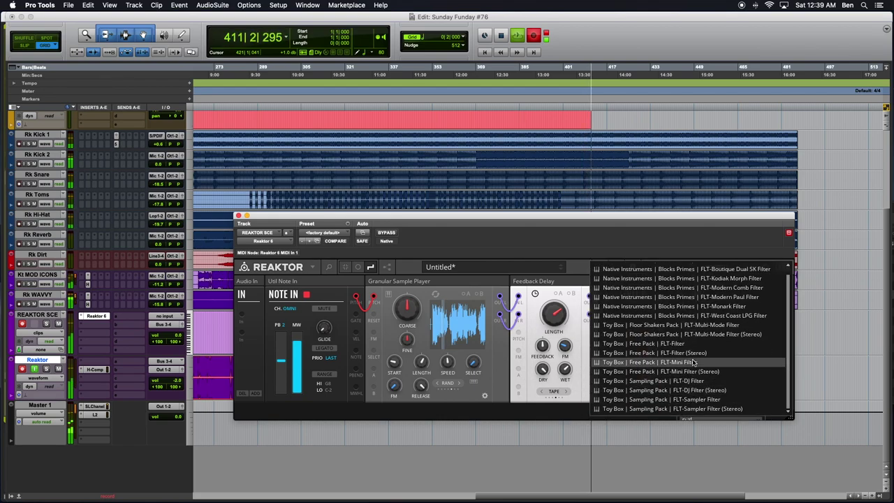
left_click(707, 413)
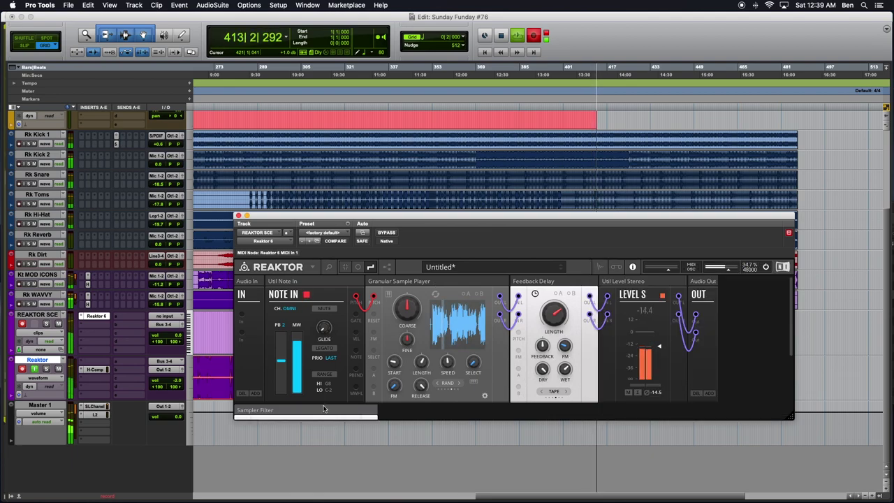
left_click_drag(524, 387, 647, 292)
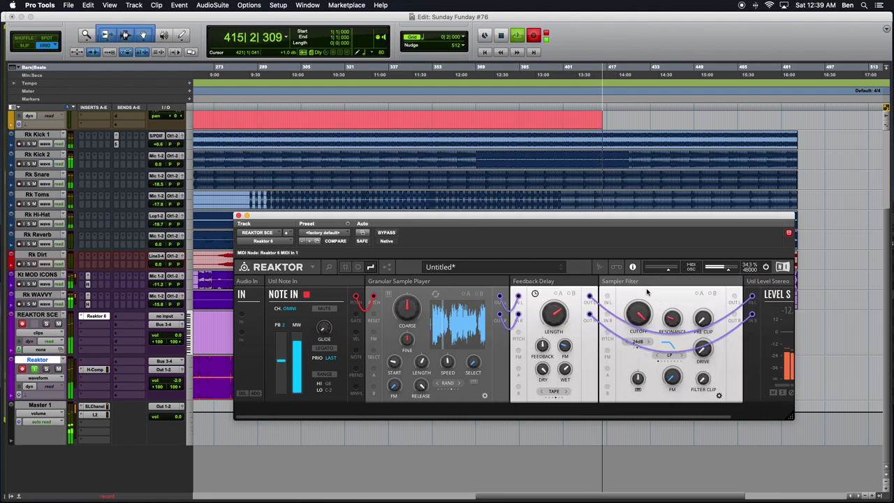
left_click_drag(590, 296, 607, 314)
left_click_drag(734, 296, 752, 301)
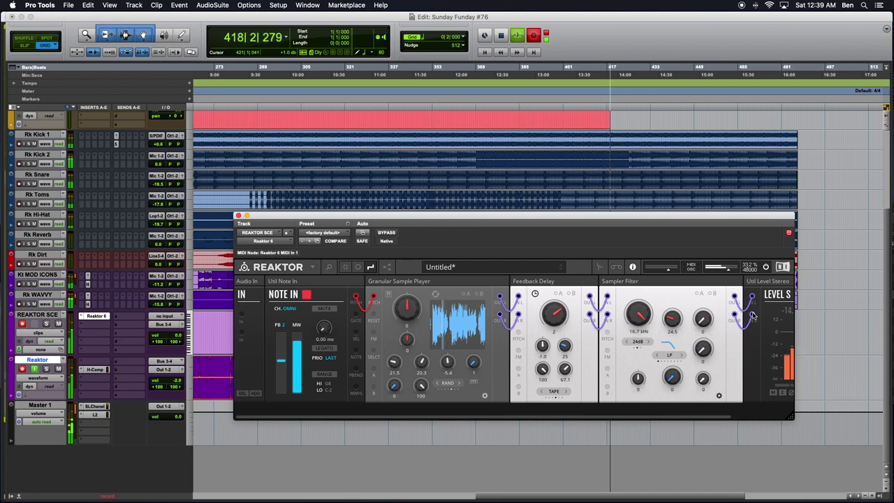
Assign the Sampler Filter's cutoff and the Feedback Delay's length to hardware controls with MIDI & OSC Learn, widening the window
right_click(637, 313)
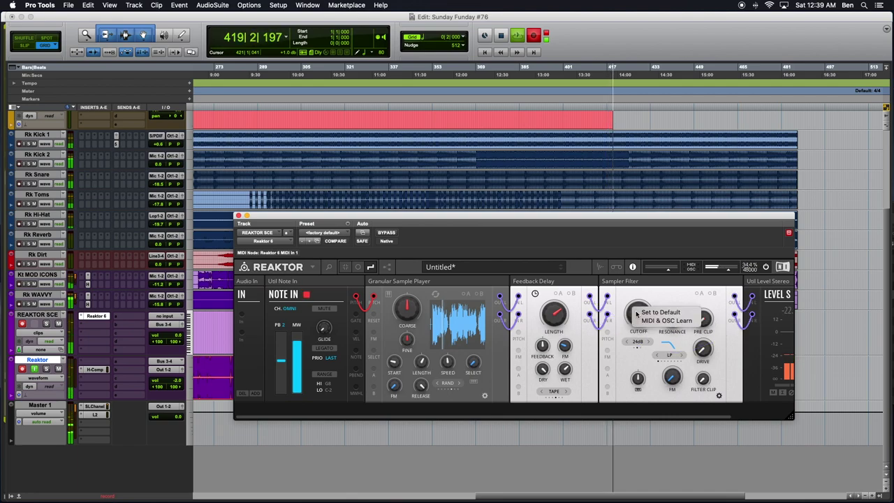
left_click(644, 320)
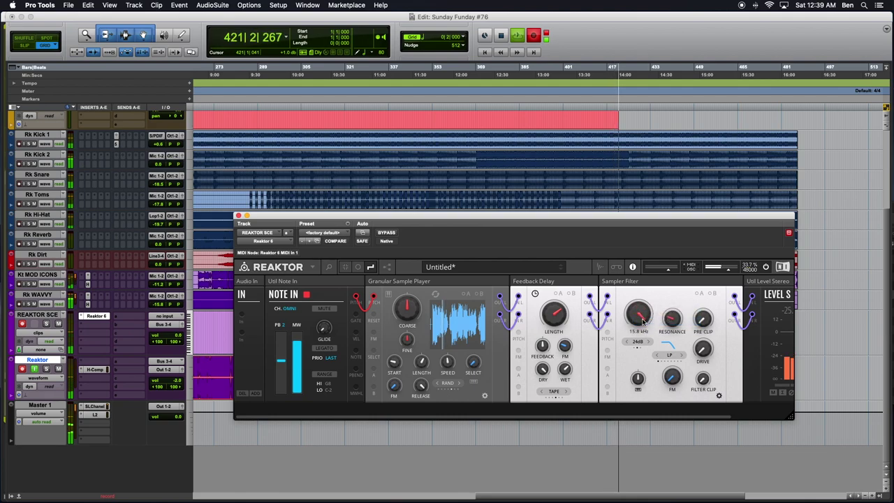
left_click_drag(793, 417, 873, 413)
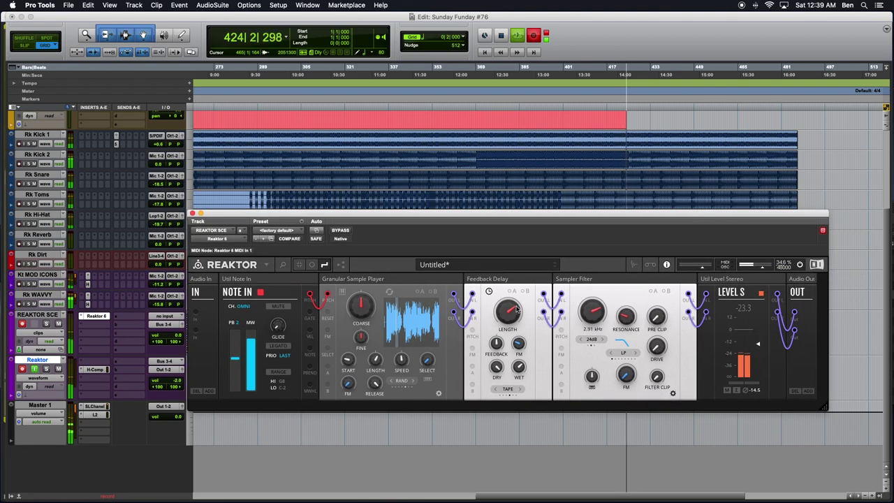
right_click(508, 315)
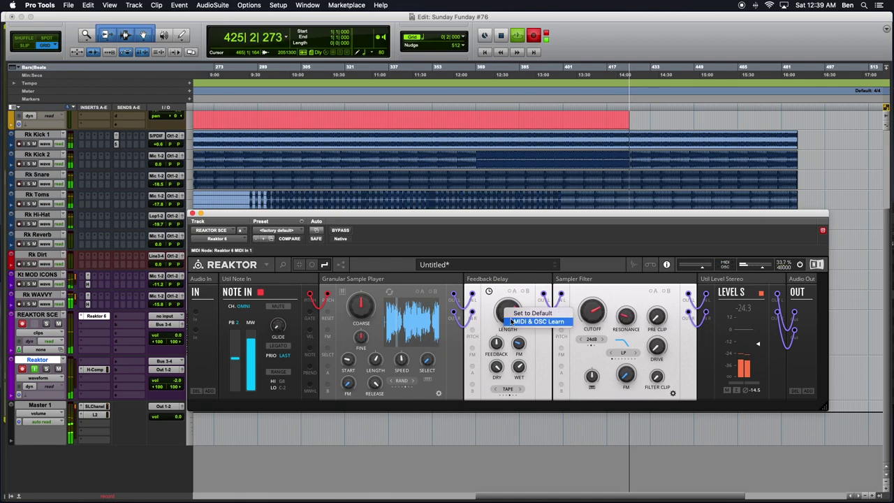
left_click(512, 321)
scroll(512, 321, "up", 3)
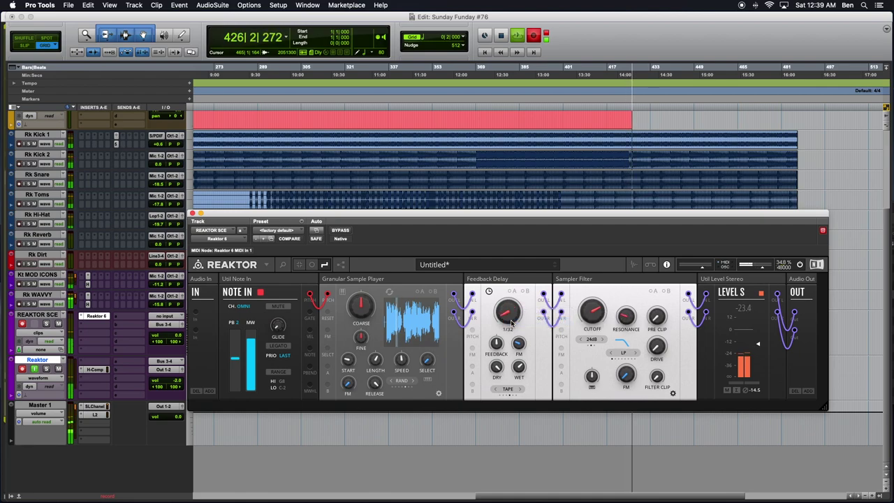
scroll(512, 323, "up", 3)
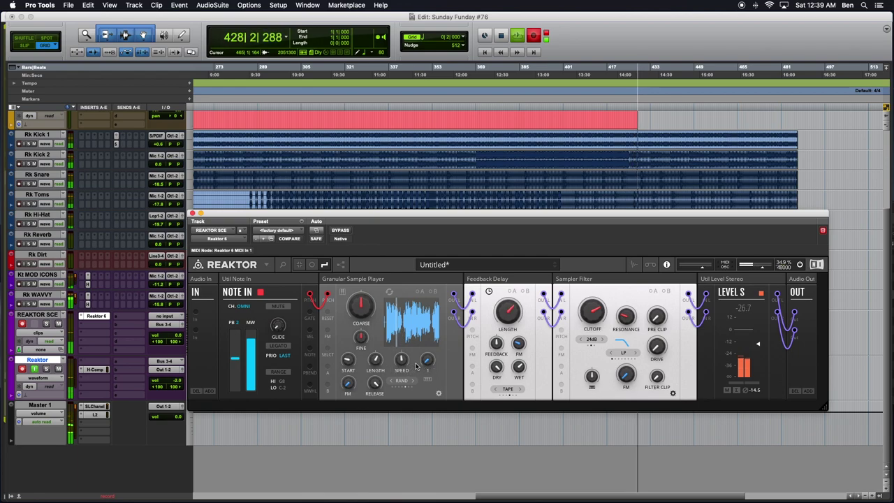
Map the sample player's start and length to hardware controls with MIDI & OSC Learn
right_click(350, 361)
left_click(361, 370)
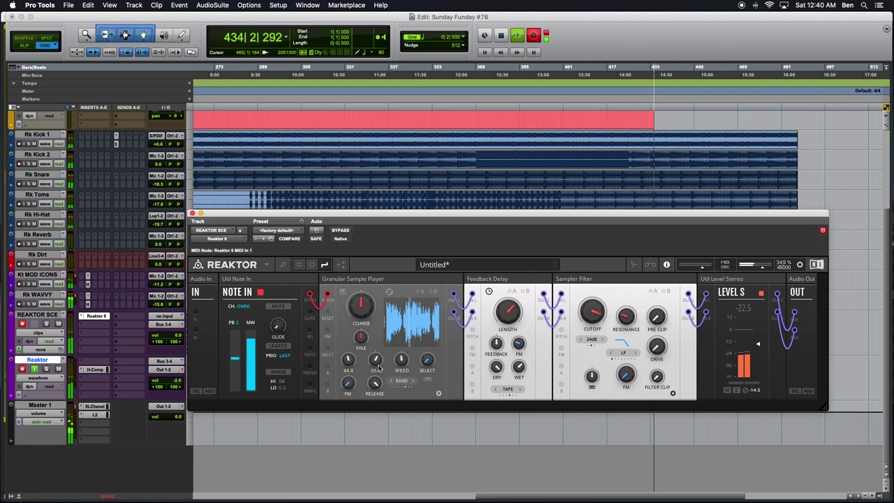
right_click(378, 358)
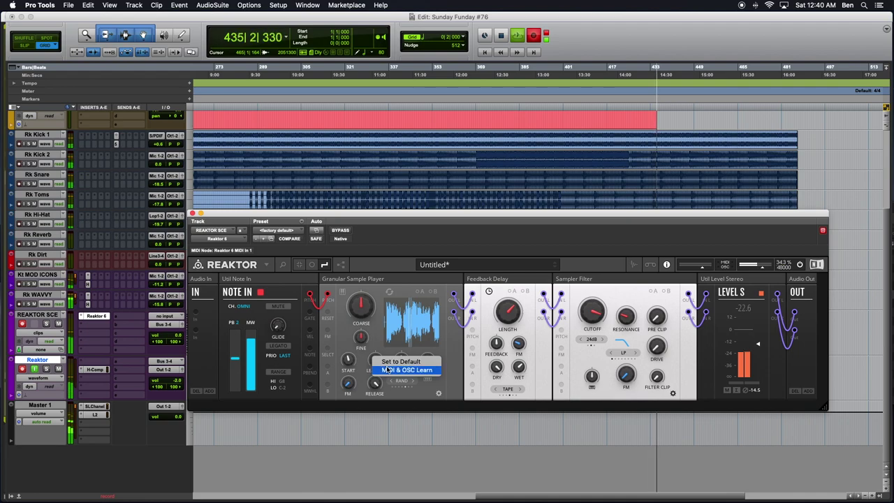
left_click(387, 369)
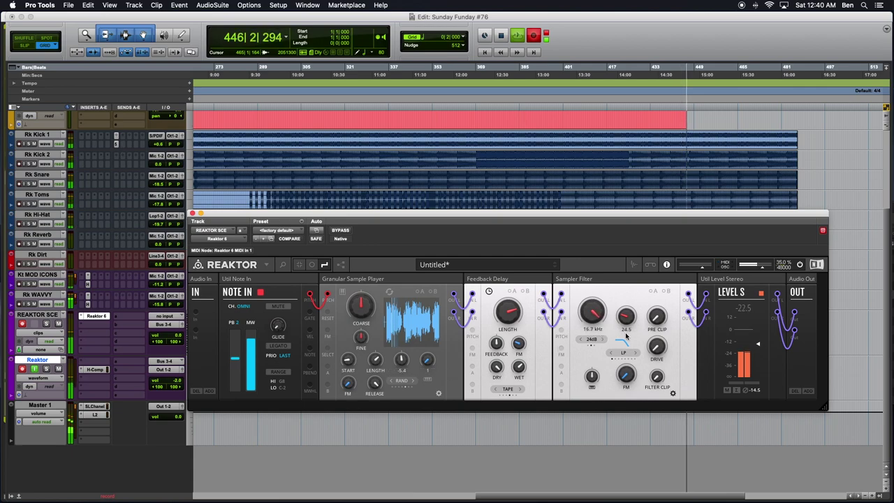
Audition the Sampler Filter's types, including LO SHELF, NOTCH and PEAK, and return to LP
left_click(635, 353)
left_click(636, 353)
left_click(635, 353)
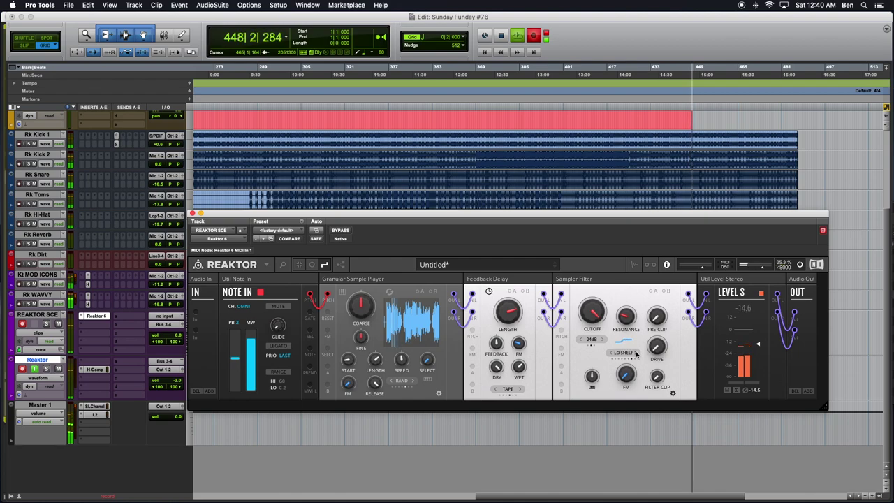
left_click(635, 353)
left_click(636, 353)
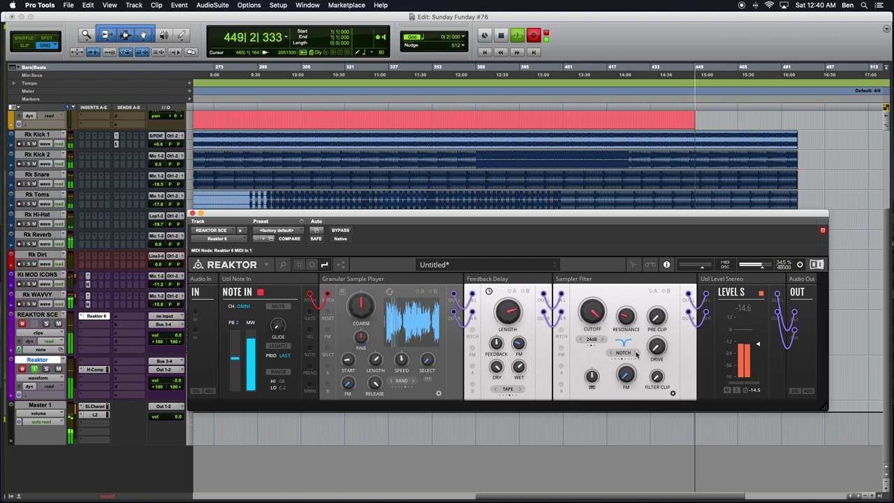
left_click(636, 352)
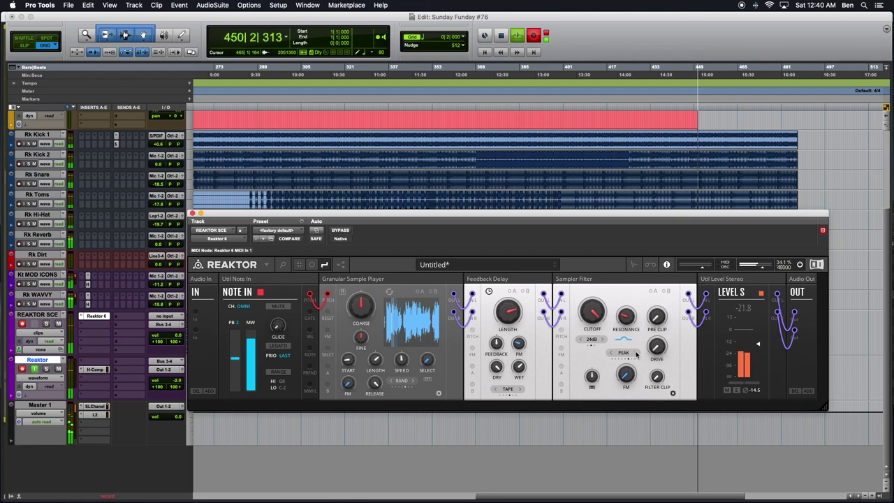
left_click(636, 353)
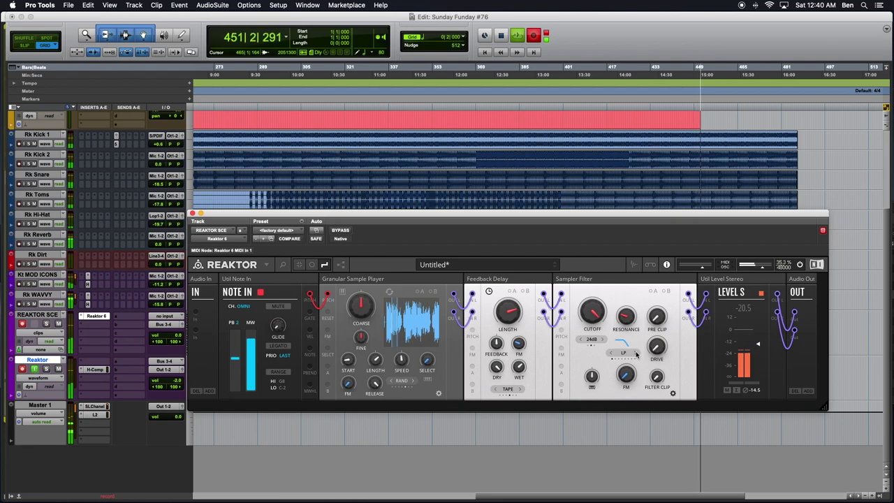
Raise the Sampler Filter's resonance and set its drive to 11.7 and filter clip to 8.5
left_click_drag(593, 312, 658, 320)
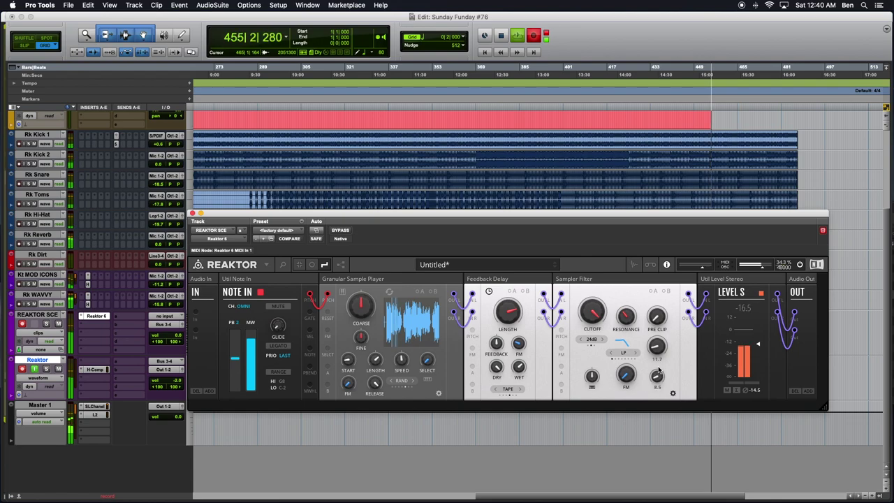
left_click(673, 393)
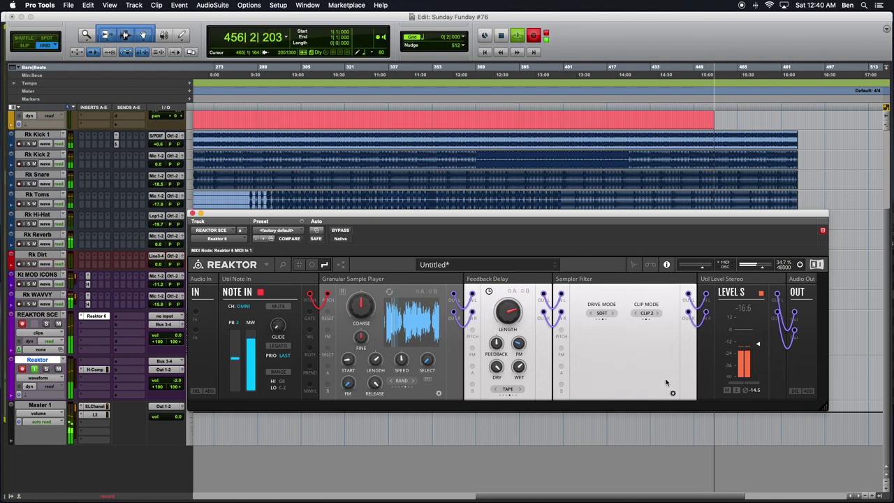
left_click(673, 393)
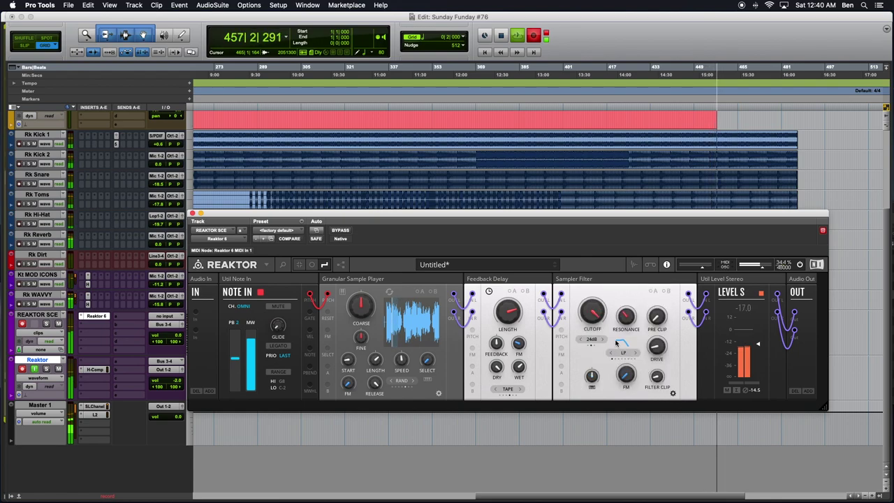
mouse_move(627, 322)
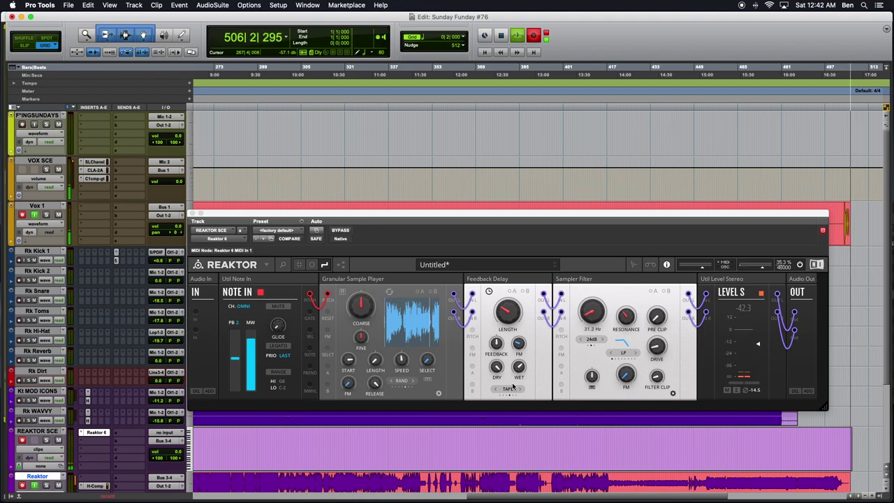
Mute the VOX SCE track
left_click(59, 170)
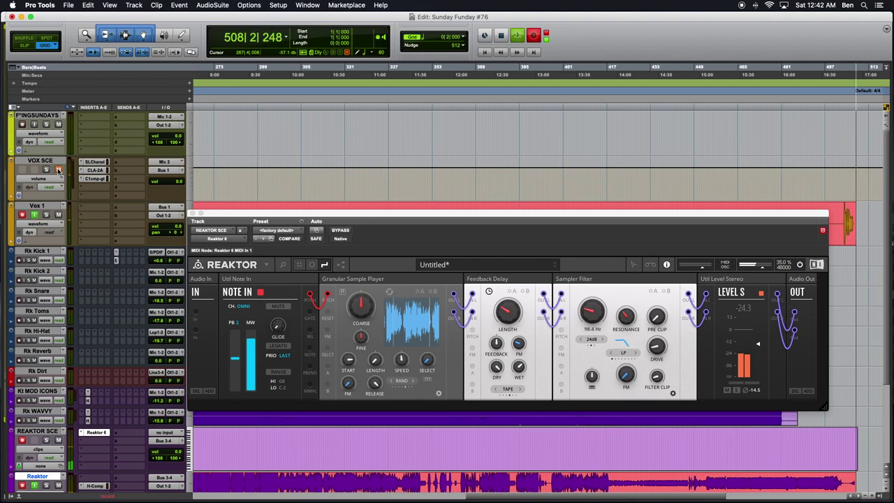